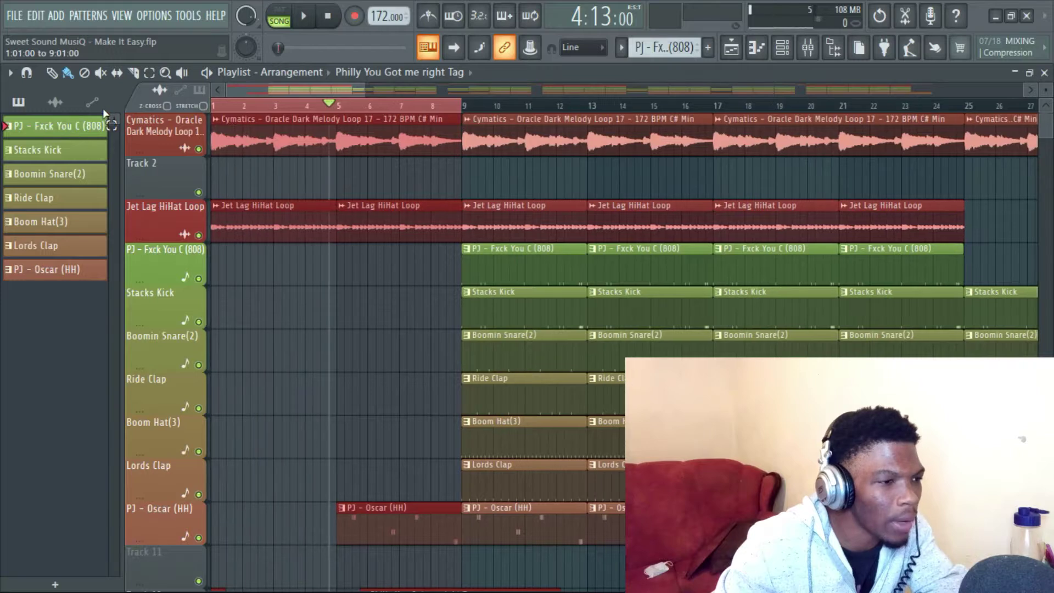
Step: Solo the Cymatics Oracle Dark Melody Loop track, play it, and bring up its channel settings
right_click(199, 148)
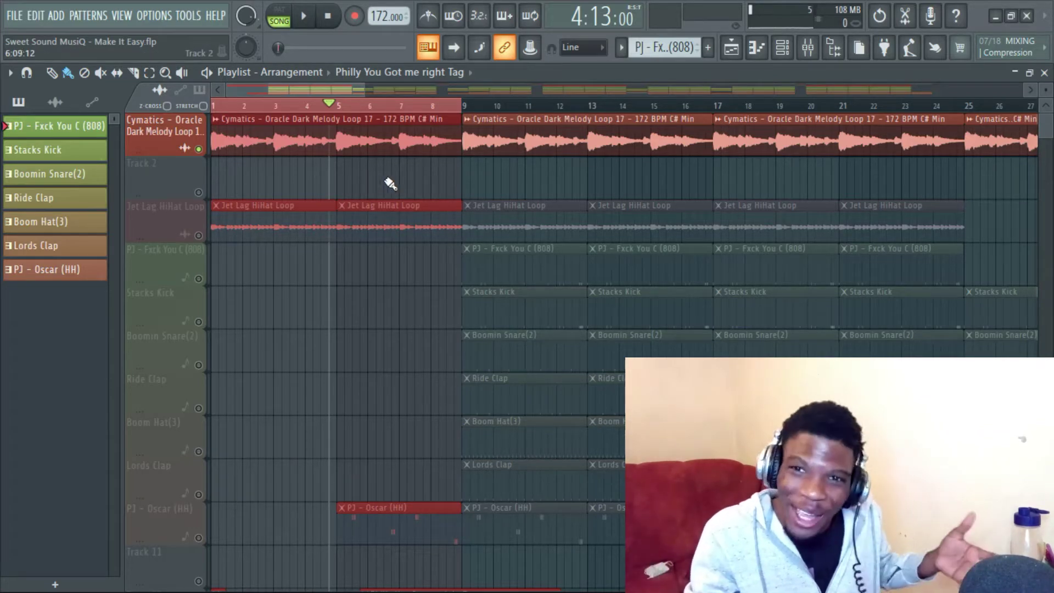
click(305, 17)
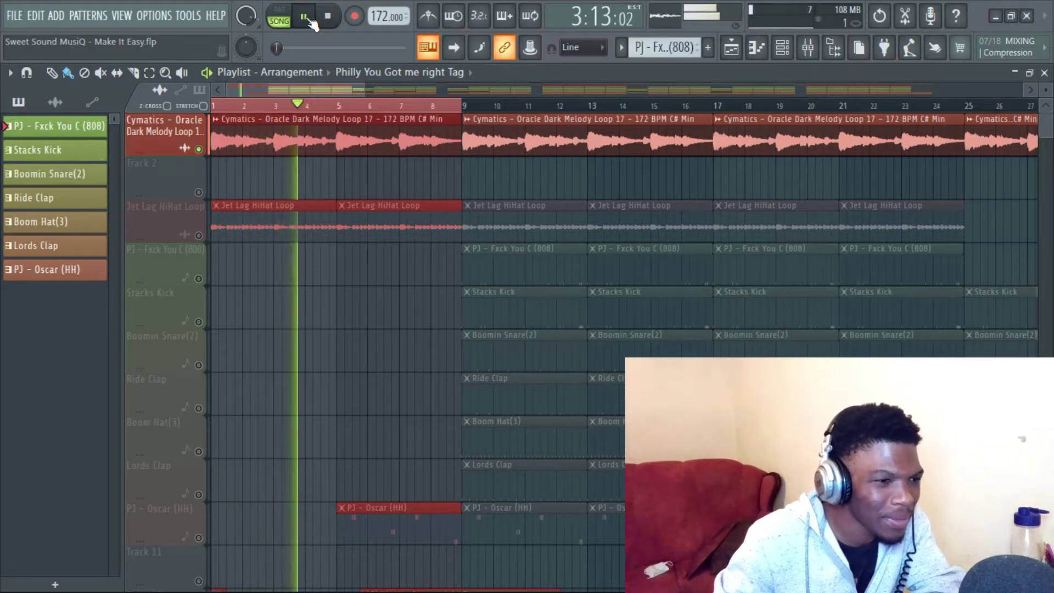
double_click(329, 120)
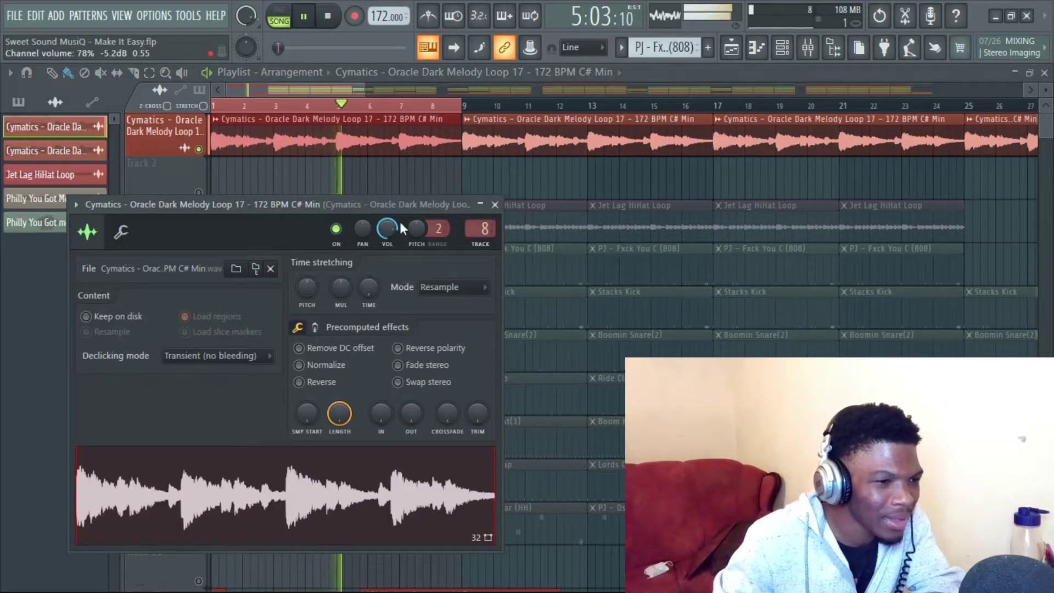
drag(341, 206, 554, 177)
key(space)
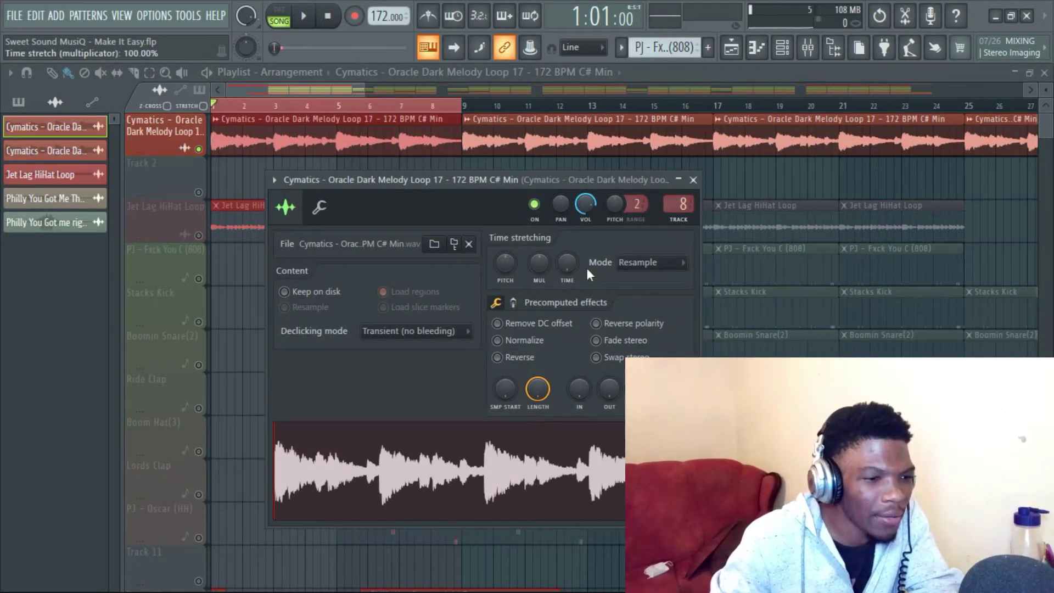
Step: Inspect the Fruity parametric EQ 2 low cut on the melody loop's mixer track while playing the loop
double_click(691, 198)
key(space)
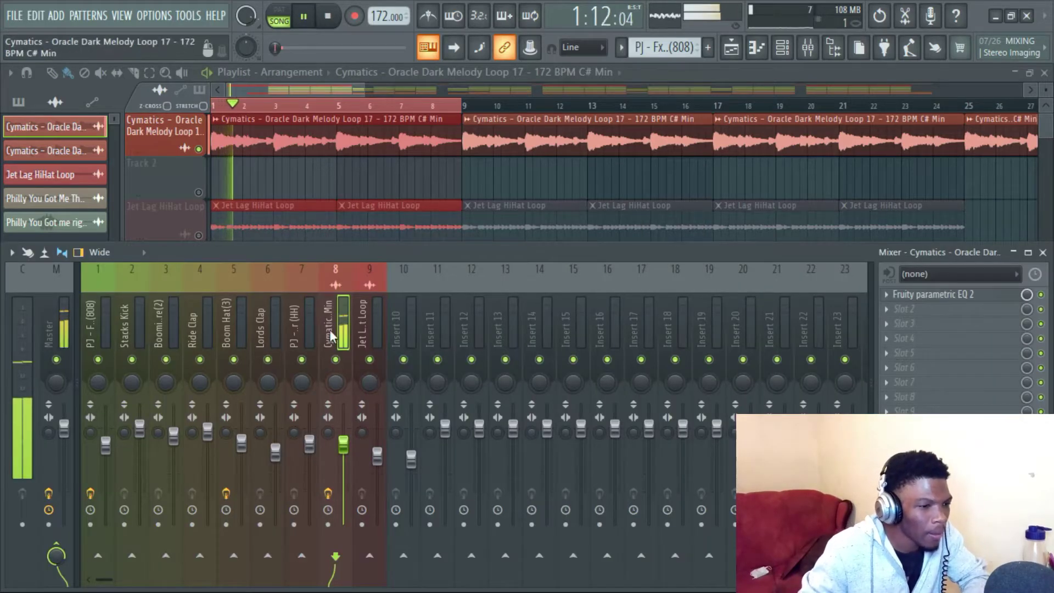
click(931, 296)
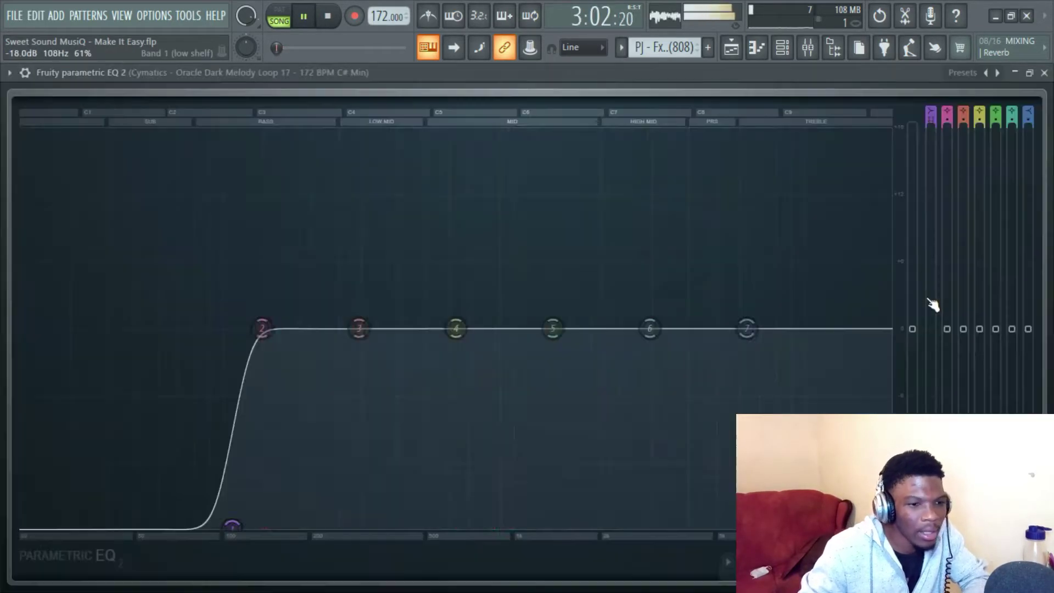
key(space)
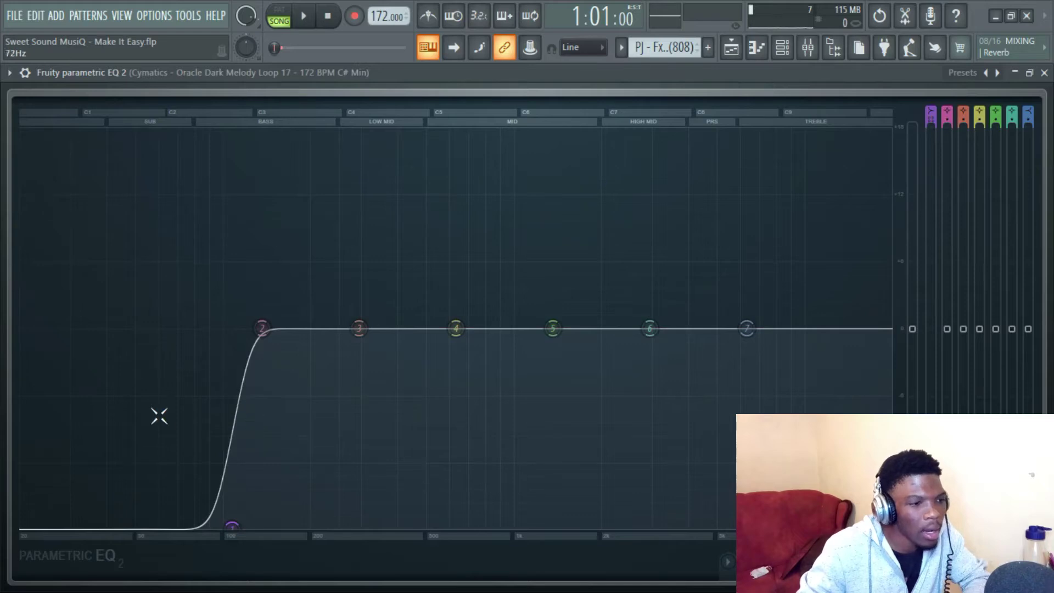
key(space)
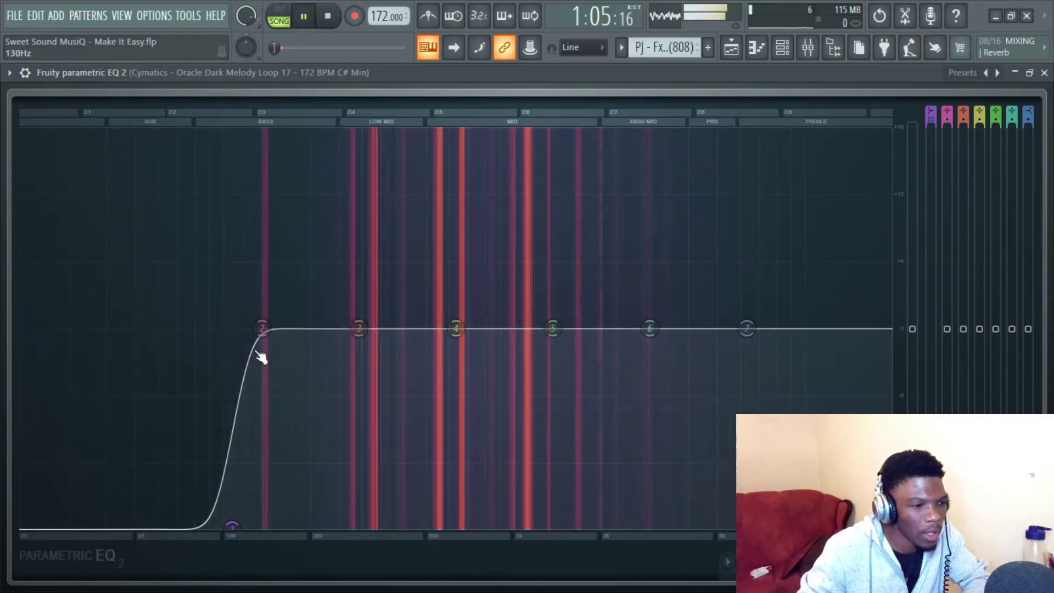
key(space)
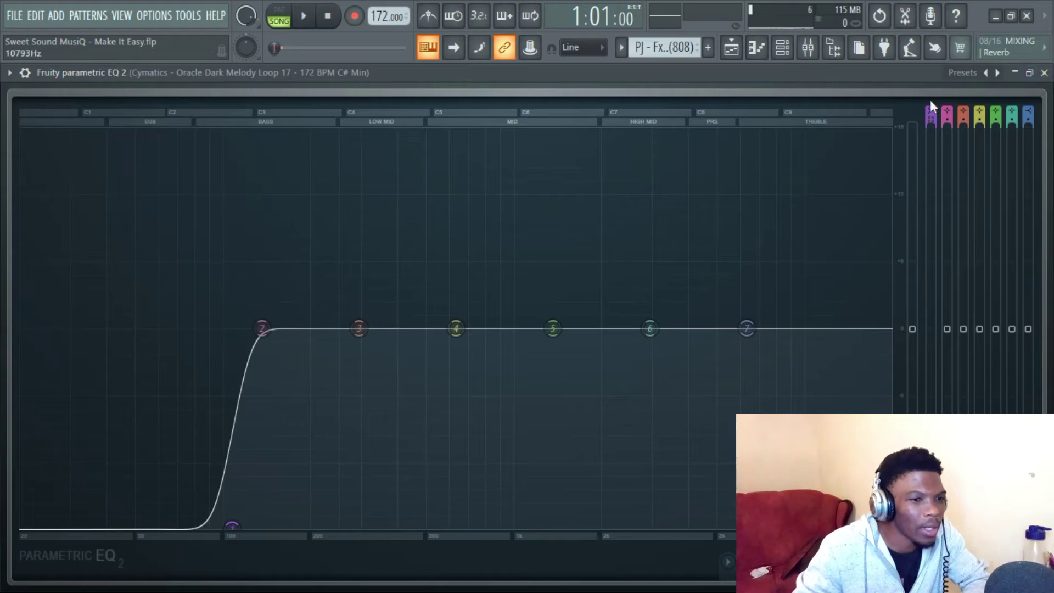
click(1043, 74)
Step: Solo the Jet Lag HiHat Loop track and play it with its mixer track selected
right_click(199, 236)
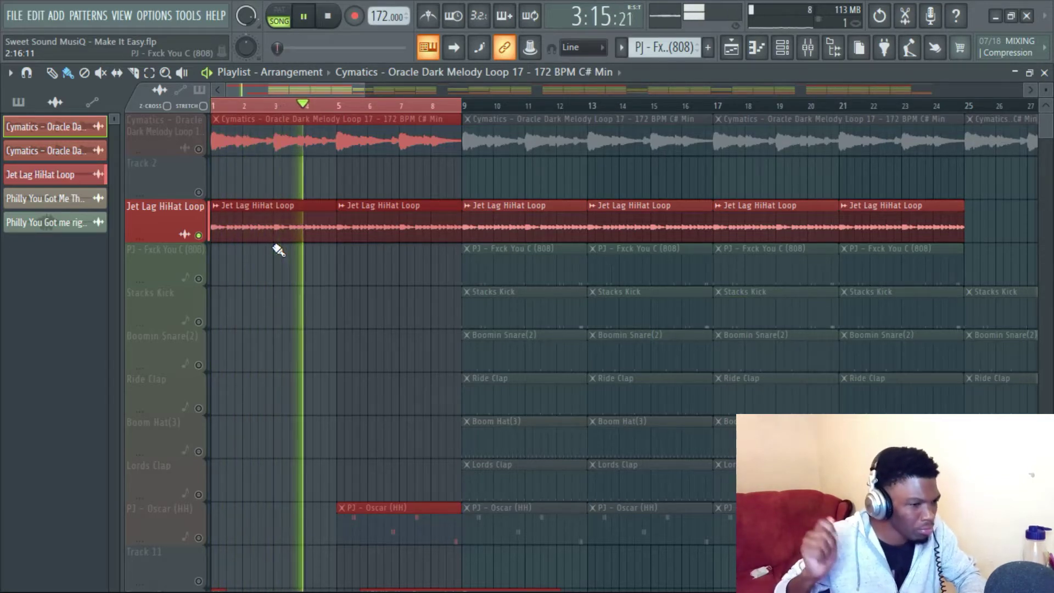
key(space)
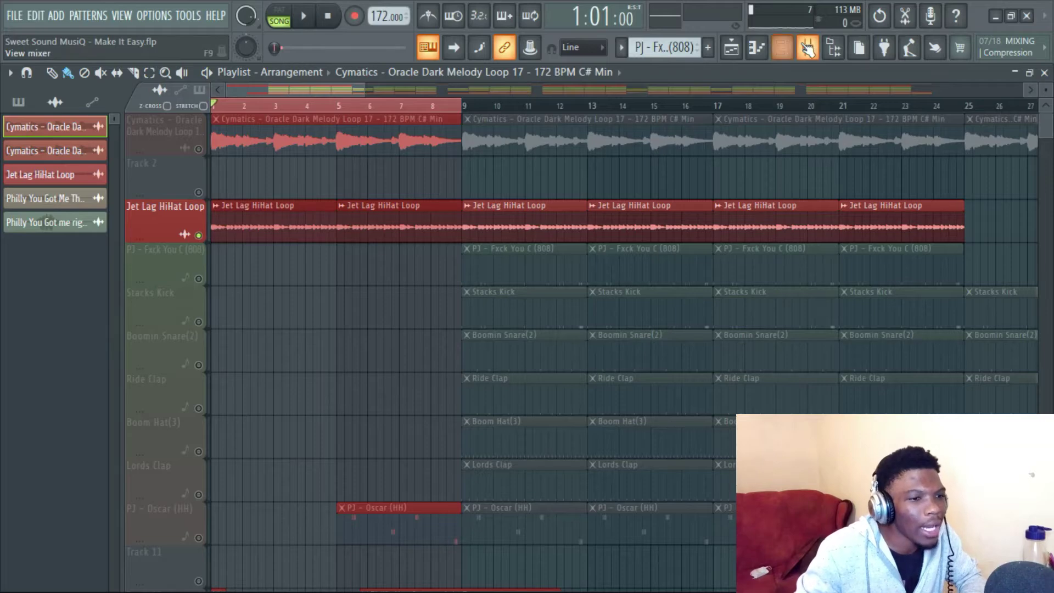
click(781, 48)
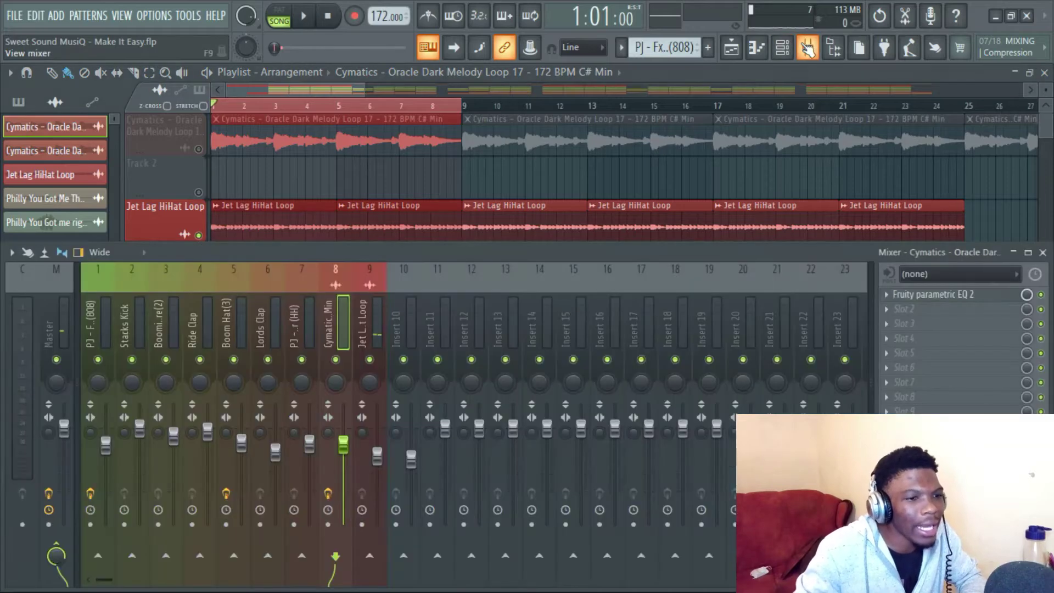
key(space)
click(364, 325)
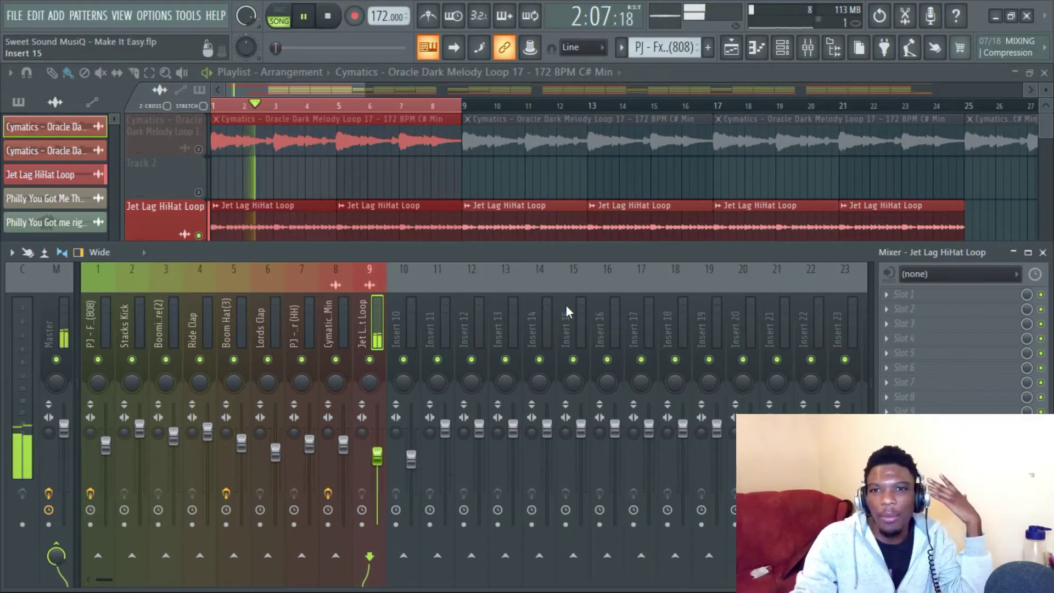
Step: Check the channel settings of the Jet Lag HiHat Loop clip and stop playback
click(314, 218)
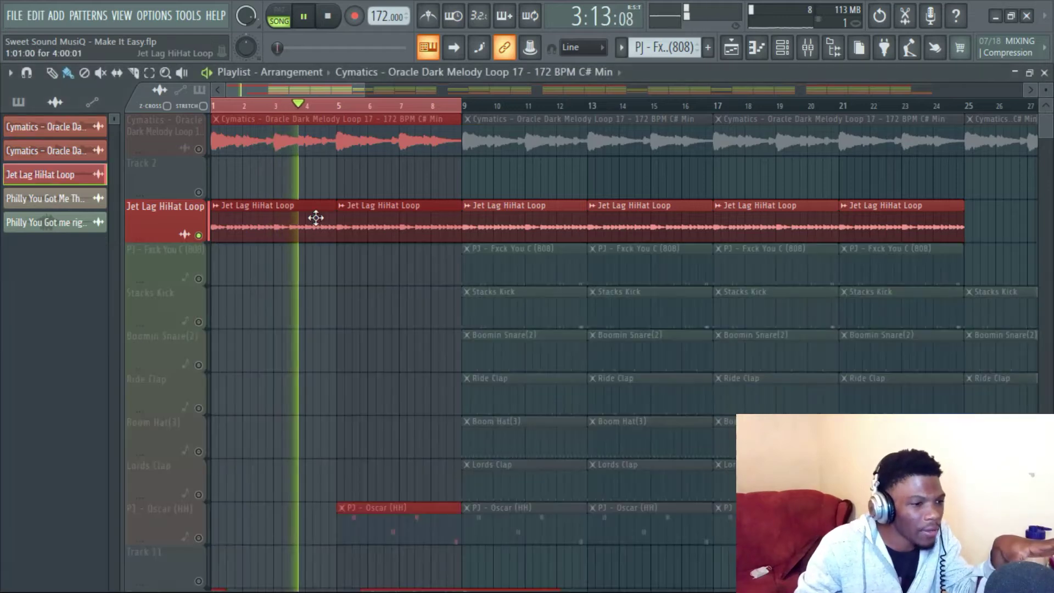
double_click(316, 218)
key(Escape)
key(space)
Step: Unmute the melody loop track and play it together with the hi-hat loop
click(198, 149)
key(space)
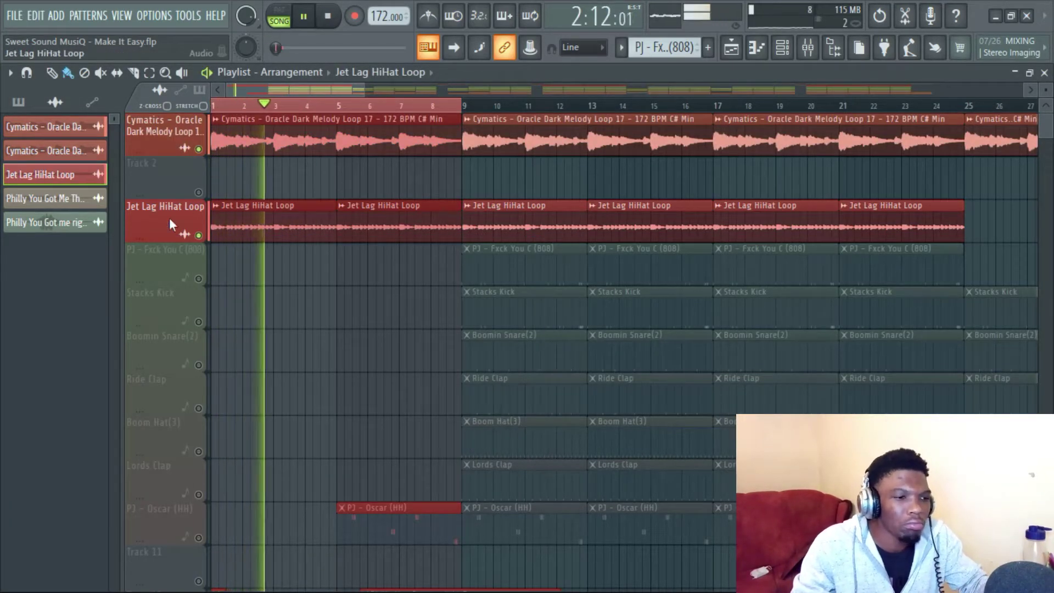
scroll(169, 217, down, 1)
scroll(170, 217, up, 1)
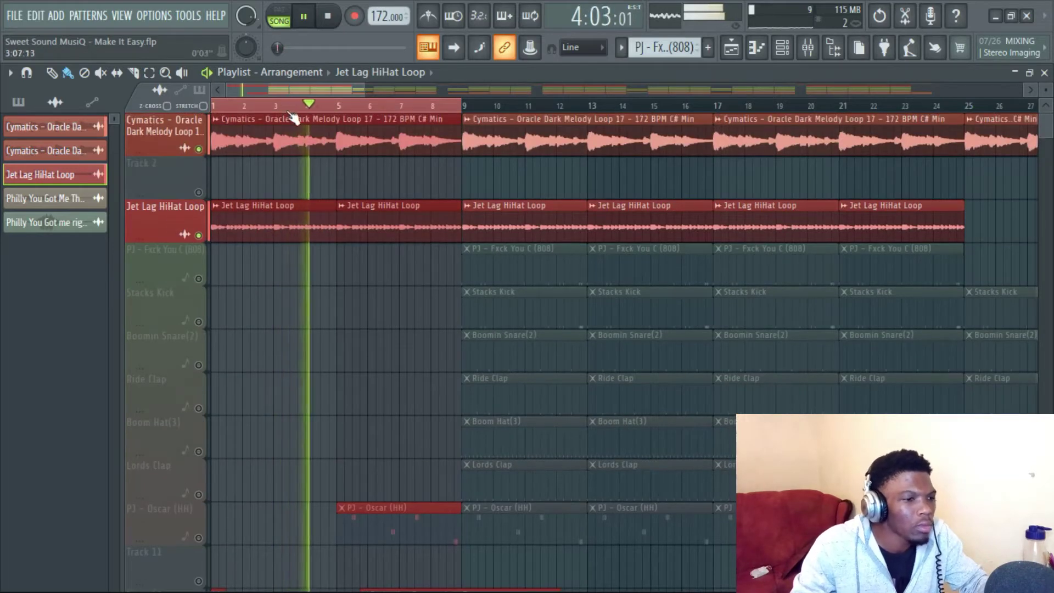
key(space)
Step: Set the playlist time selection to bars 9 through 16 and play that section
drag(464, 527, 686, 174)
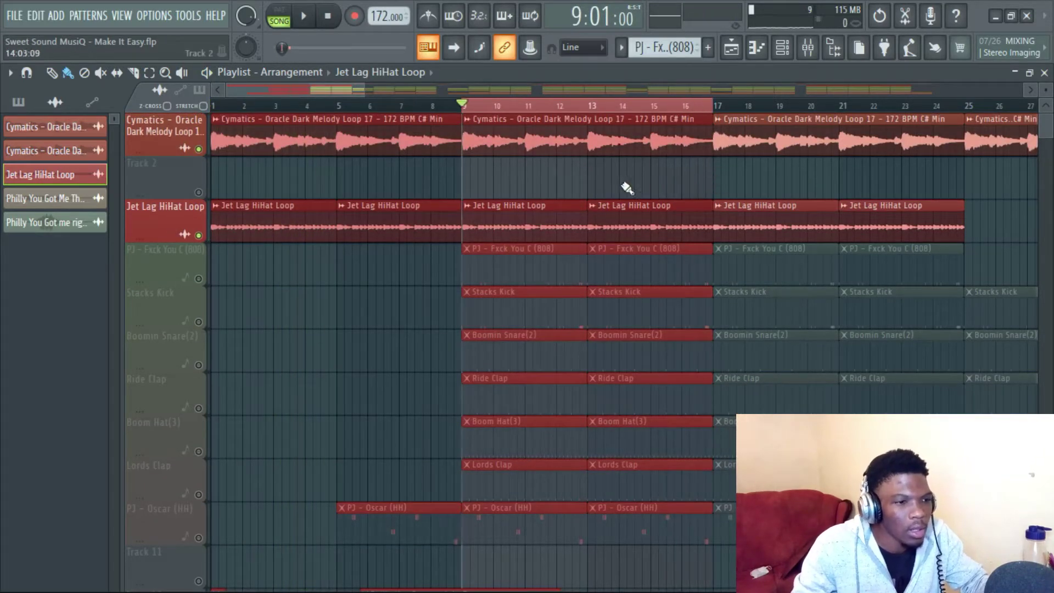
key(space)
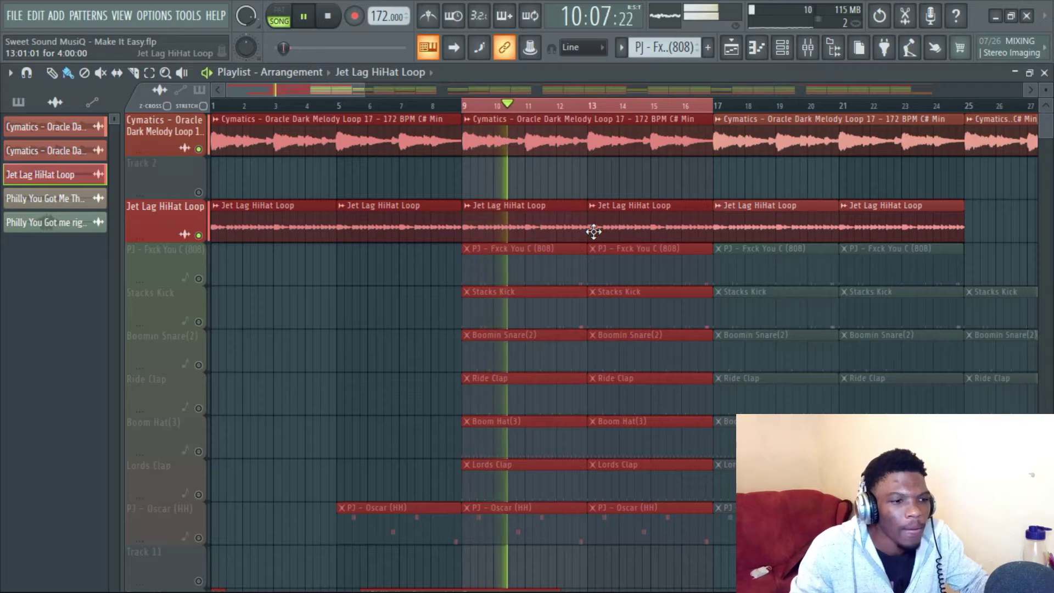
key(space)
Step: Play the selected section briefly while checking the melody and hi-hat loop levels in the mixer
click(817, 54)
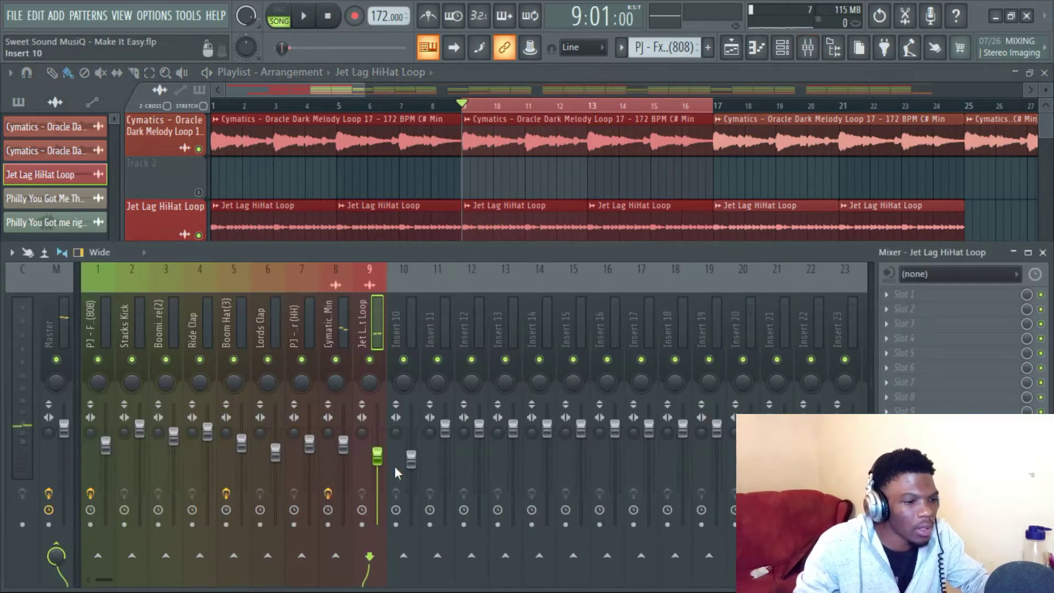
key(space)
key(space)
key(F9)
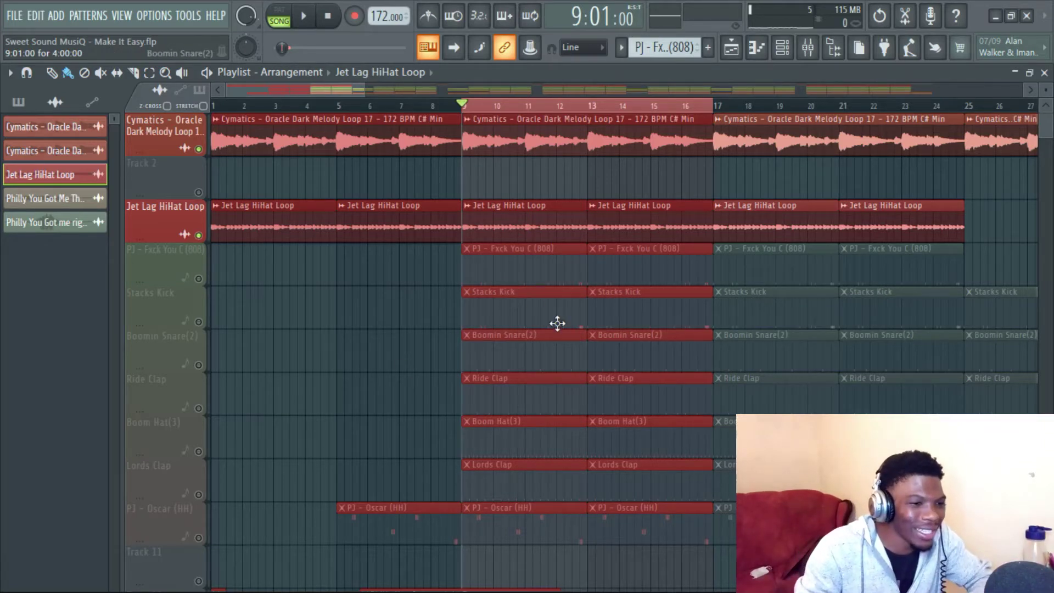
Step: Unmute the 808 track and play its notes from the piano roll in pattern mode
click(199, 279)
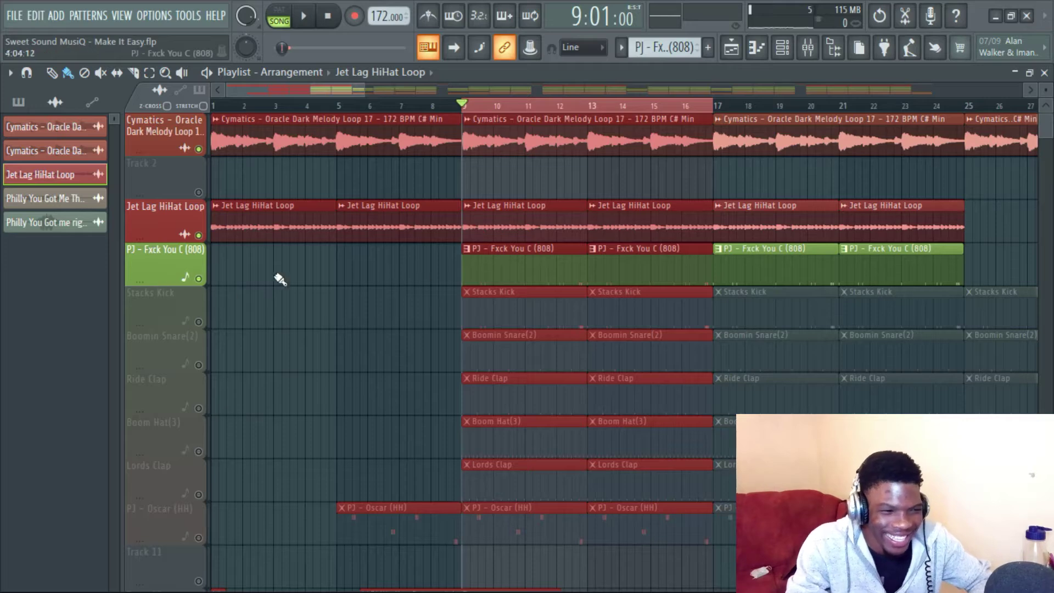
key(F7)
key(space)
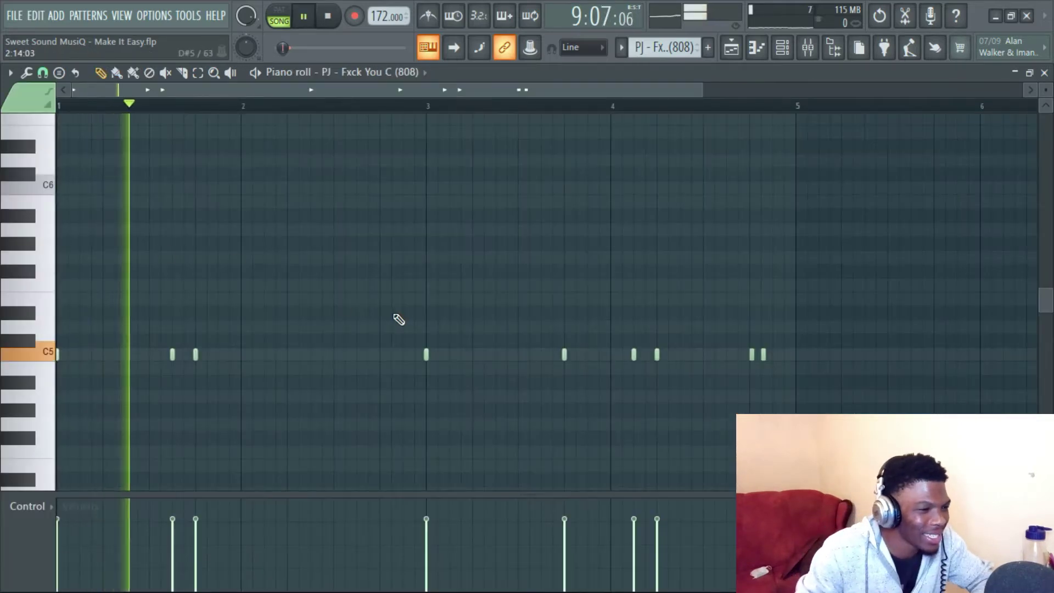
scroll(438, 316, down, 1)
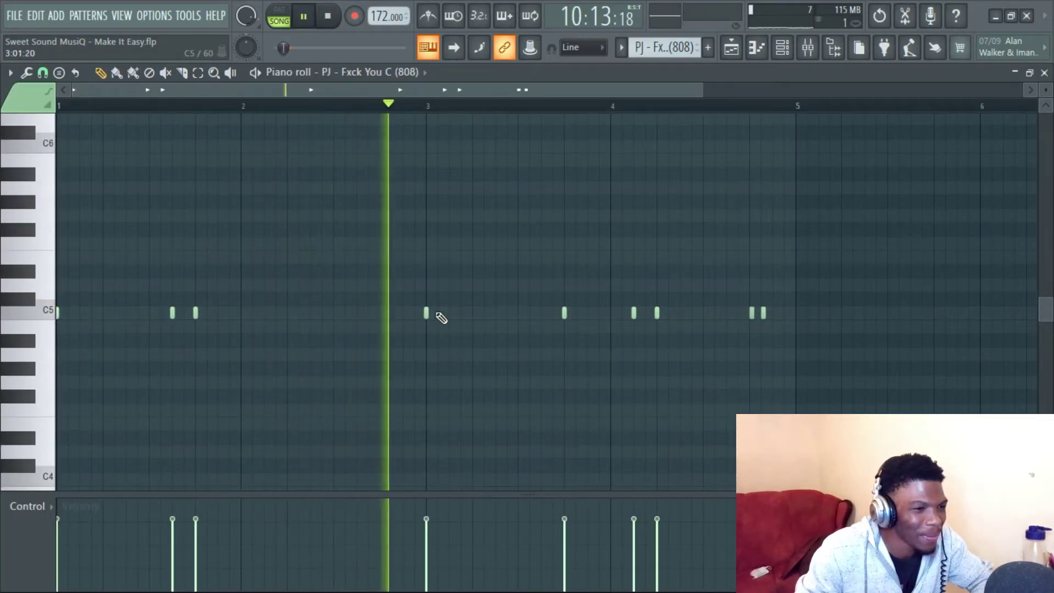
click(279, 12)
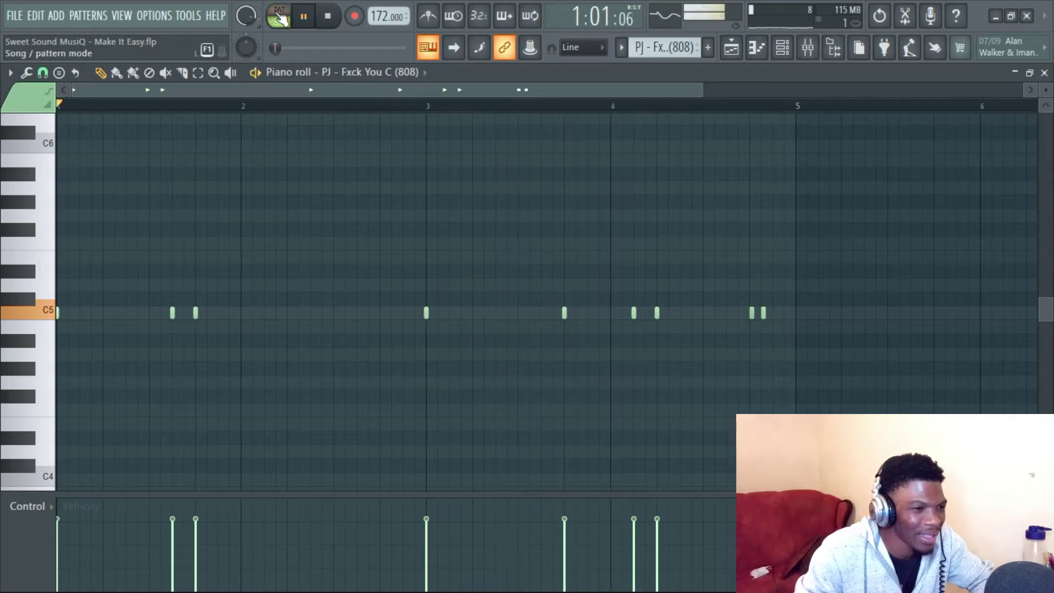
Step: Inspect the Fruity parametric EQ 2 curve on the 808's mixer track while the pattern plays
click(808, 51)
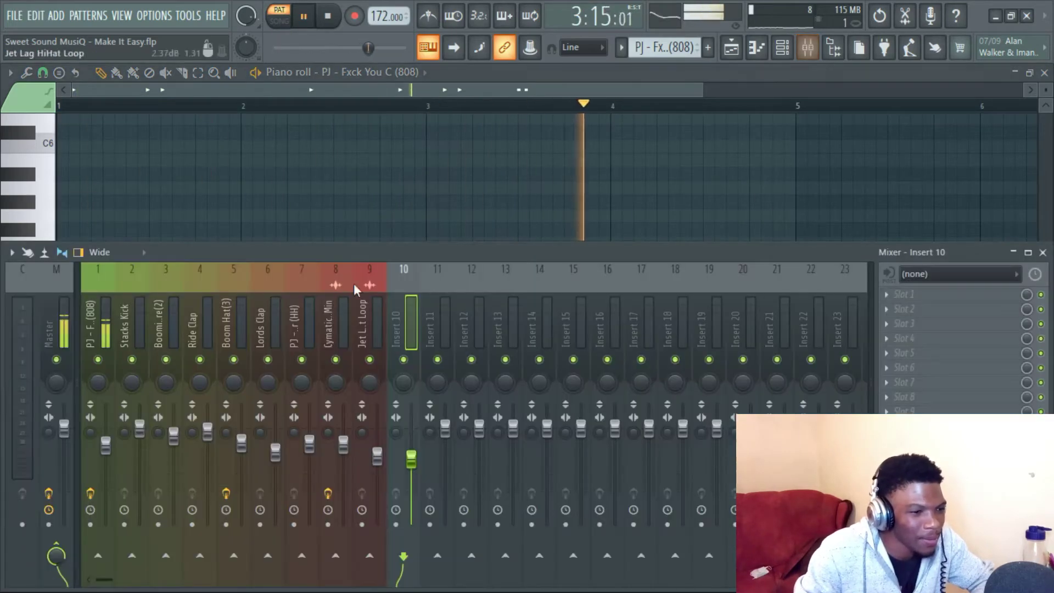
click(93, 318)
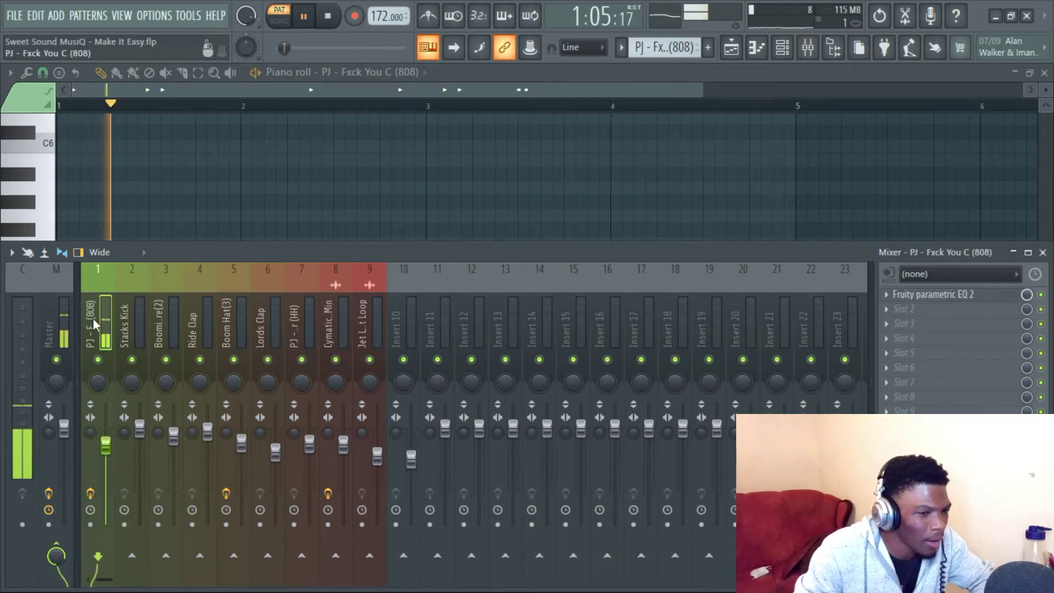
click(930, 294)
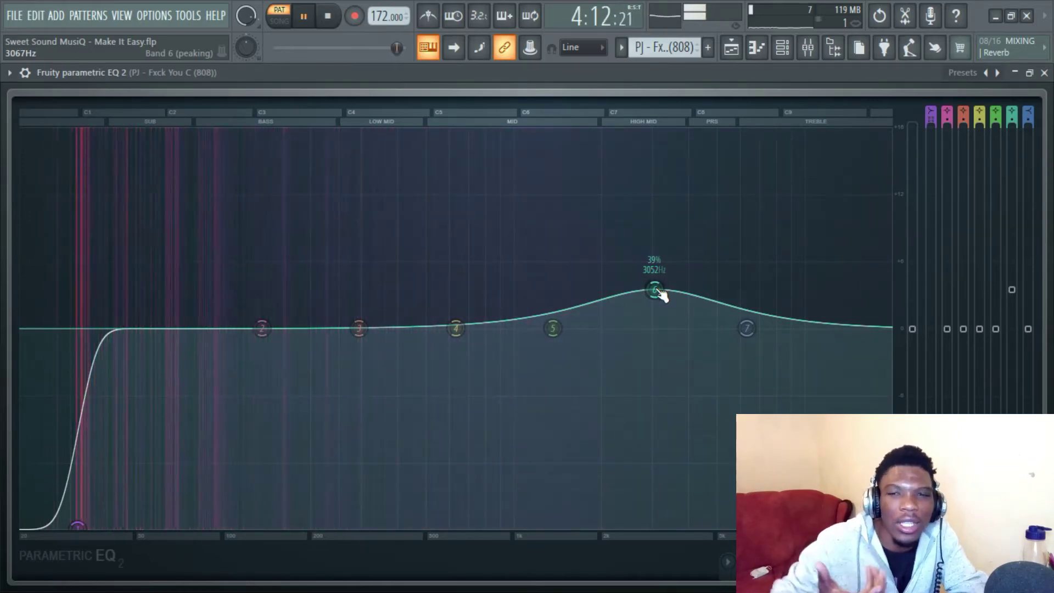
click(1045, 74)
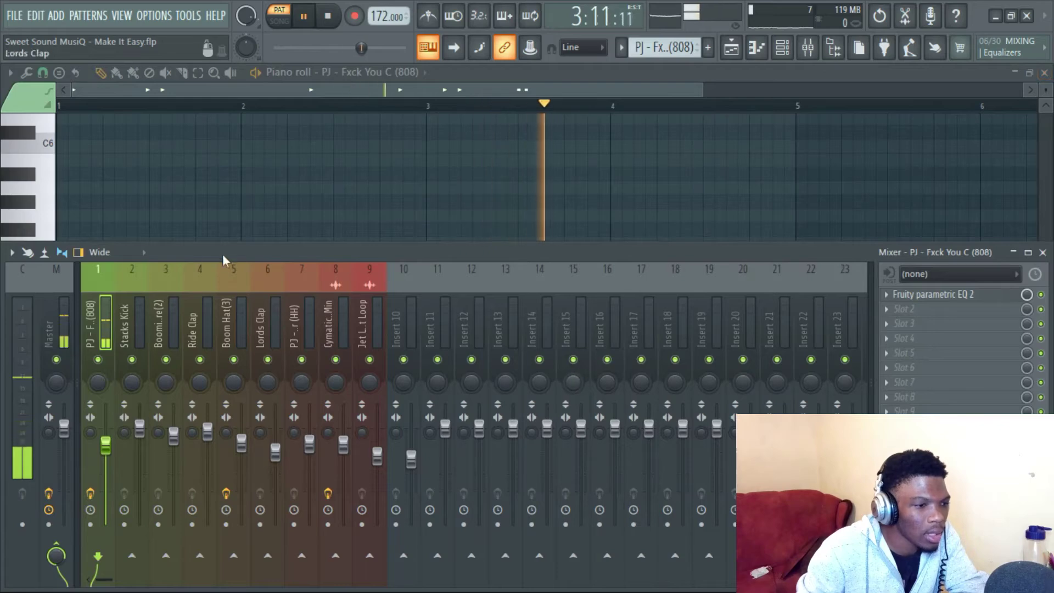
click(808, 47)
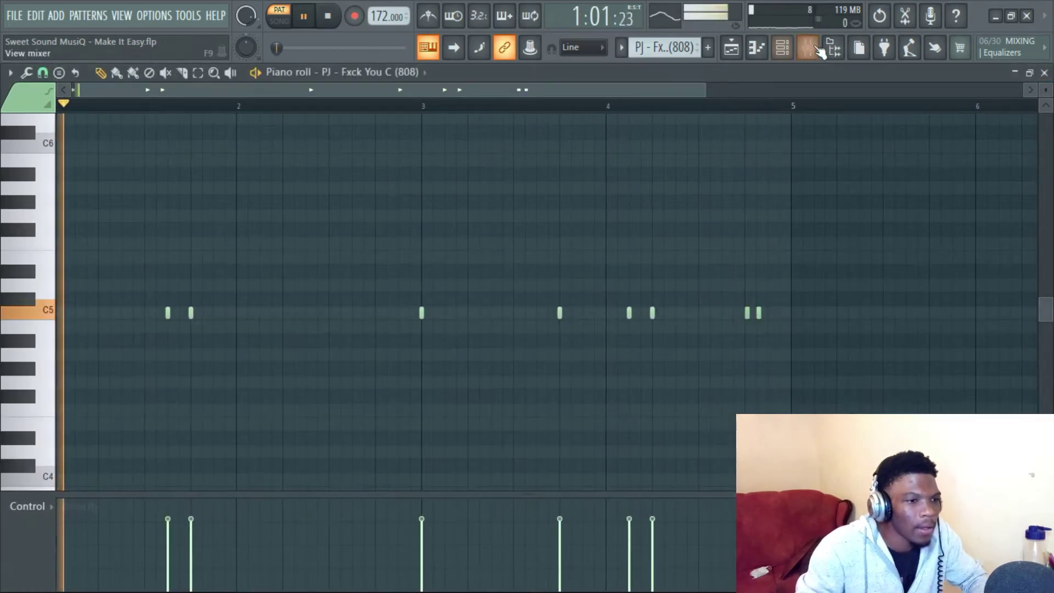
Step: Return to the playlist, solo the Stacks Kick track, and play it in song mode
click(748, 48)
click(735, 49)
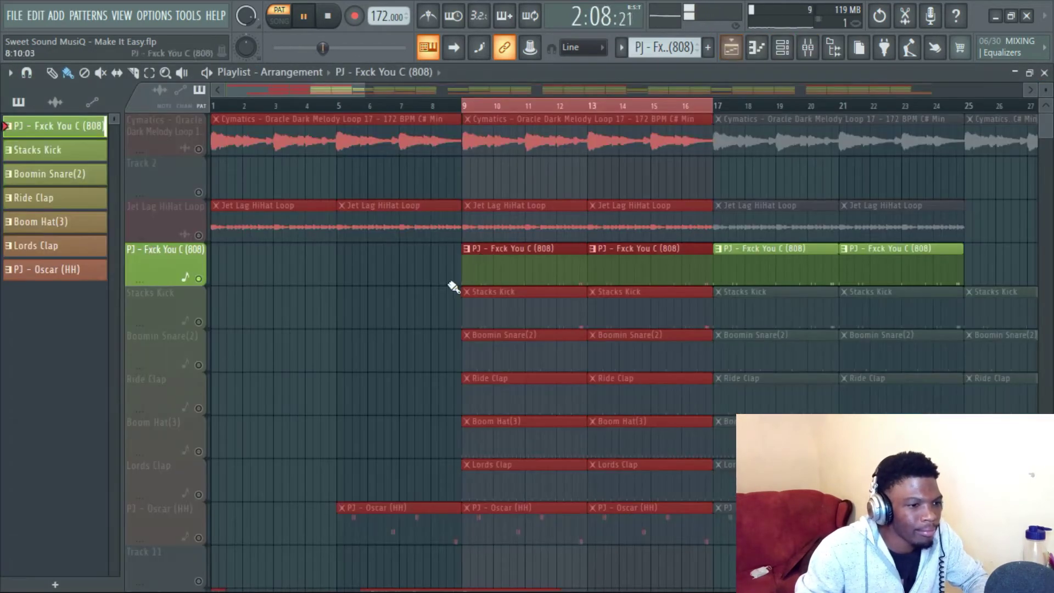
right_click(199, 323)
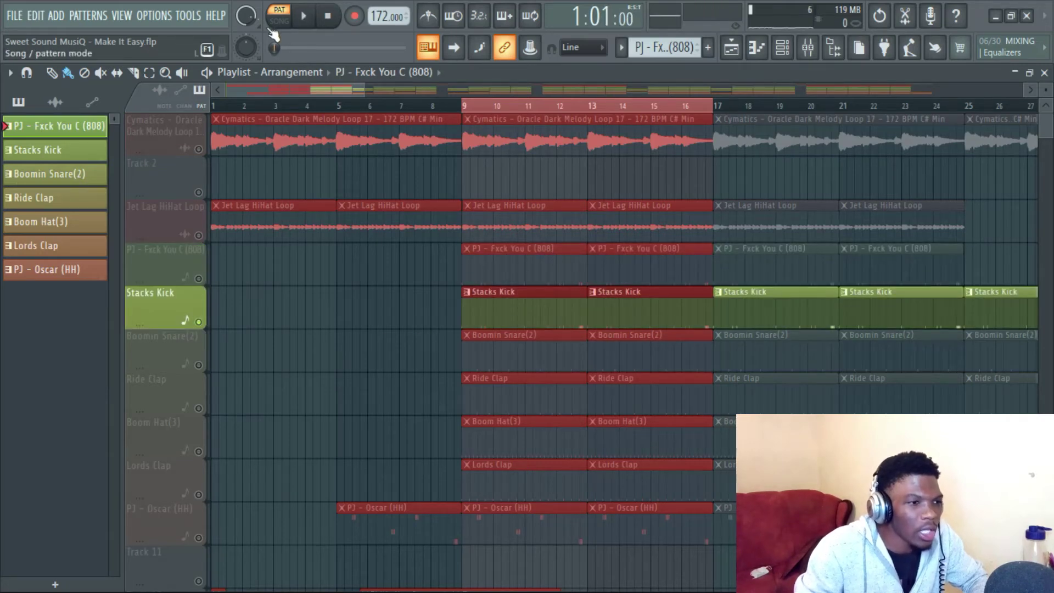
click(281, 22)
key(space)
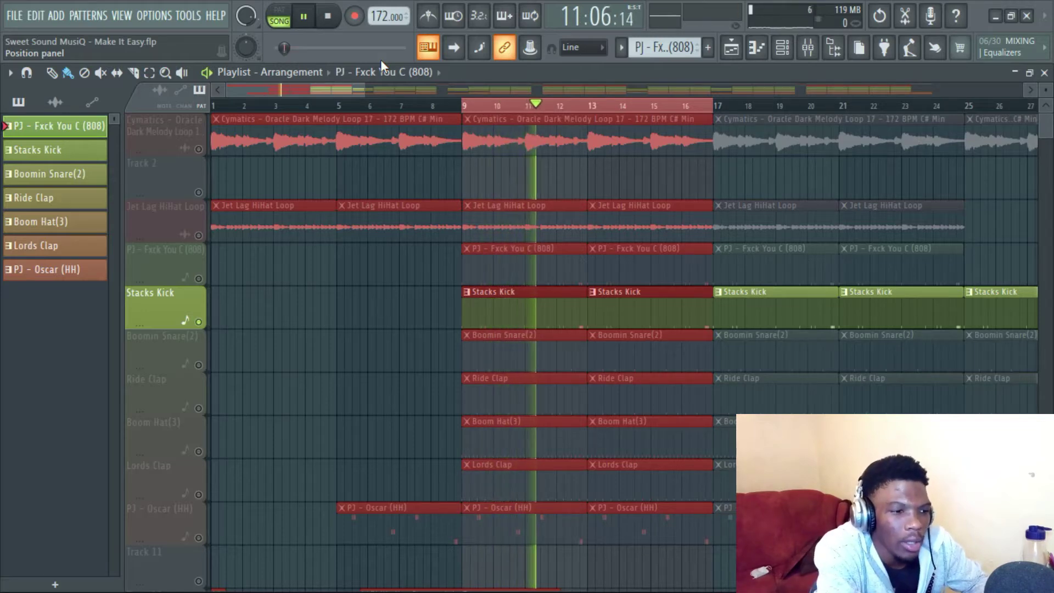
Step: Open the Stacks Kick pattern in the piano roll and select the four-note roll at the end of bar 4
double_click(530, 308)
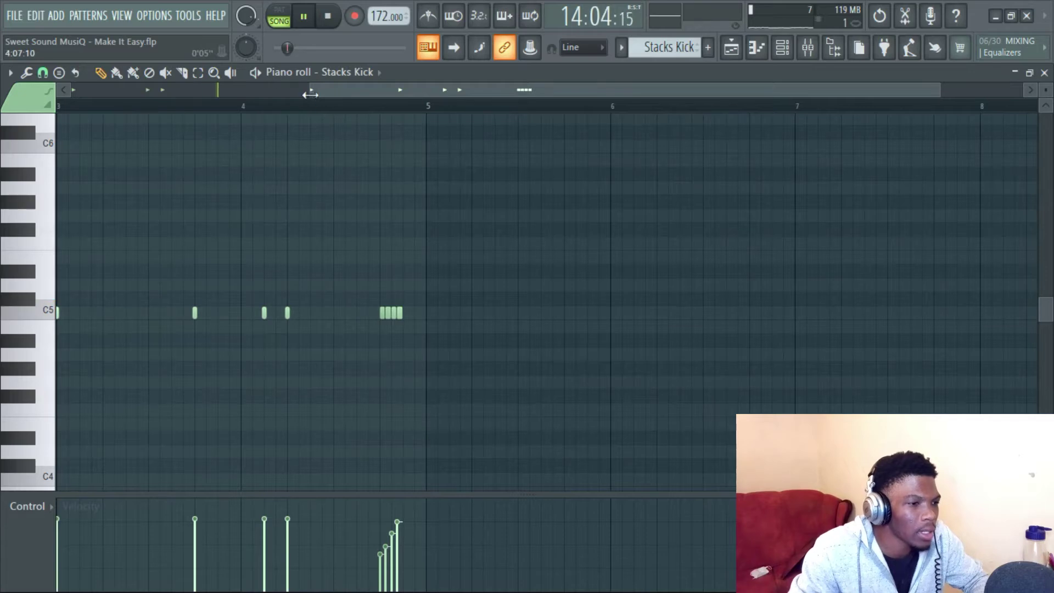
drag(310, 94, 69, 94)
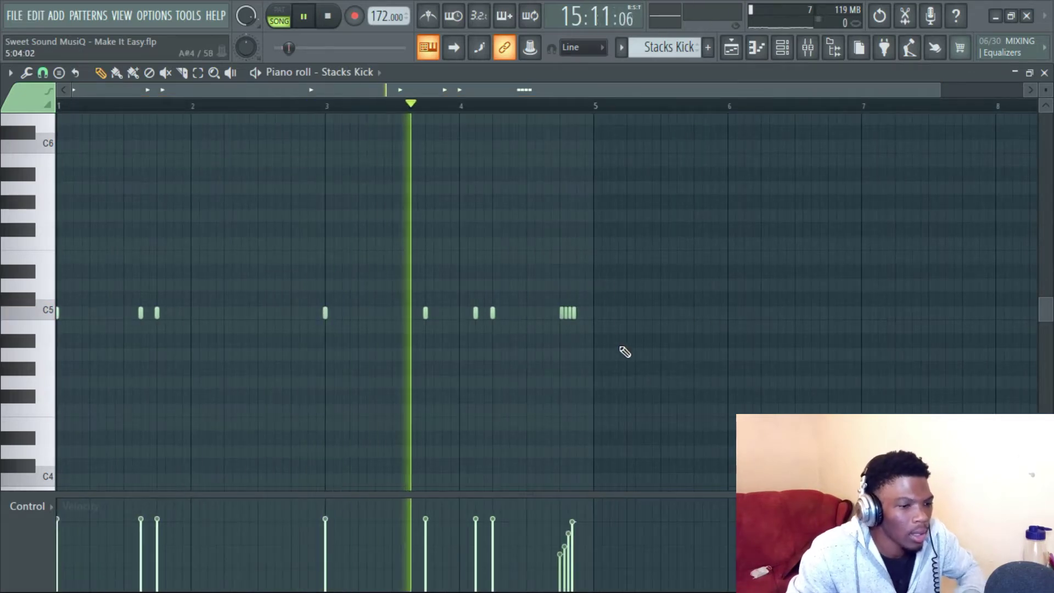
drag(626, 352, 553, 303)
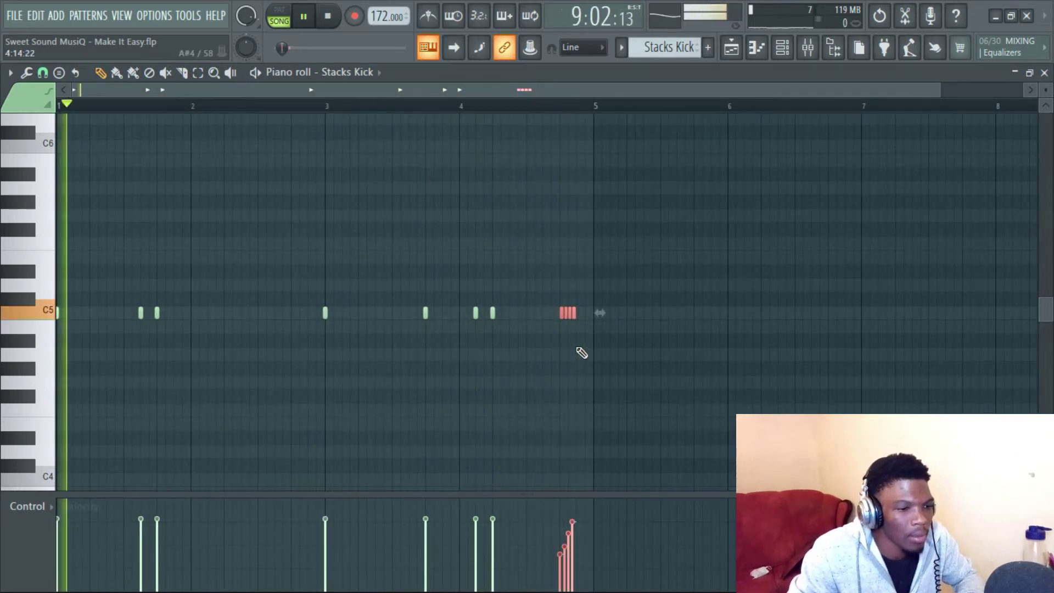
Step: Return to the playlist and unmute the 808 track to play it together with Stacks Kick
key(F5)
click(199, 278)
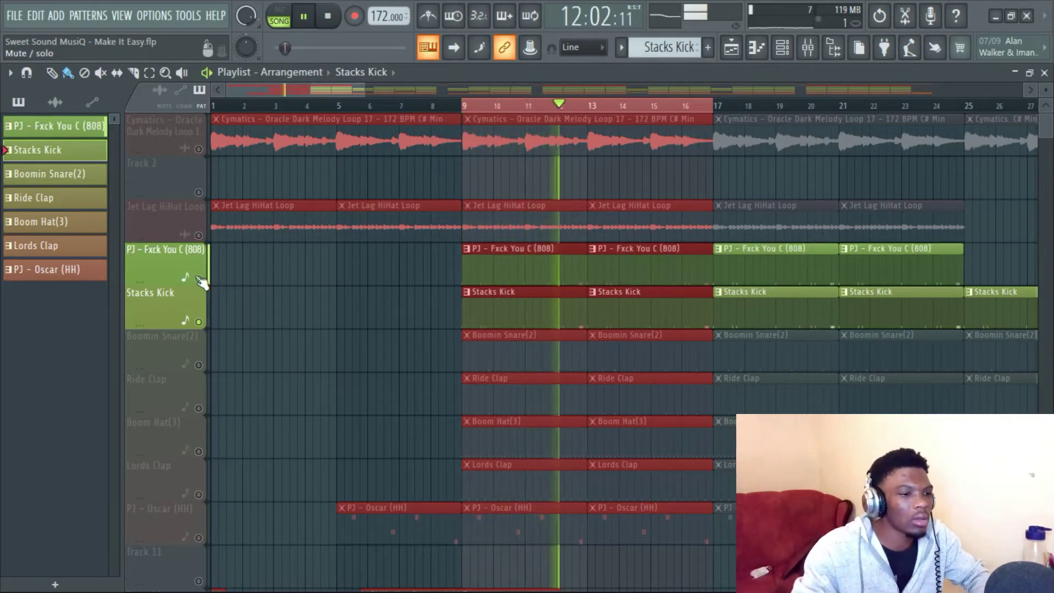
Step: Solo the Boomin Snare(2) track, unmute Stacks Kick to hear both together, and stop playback
scroll(202, 281, down, 2)
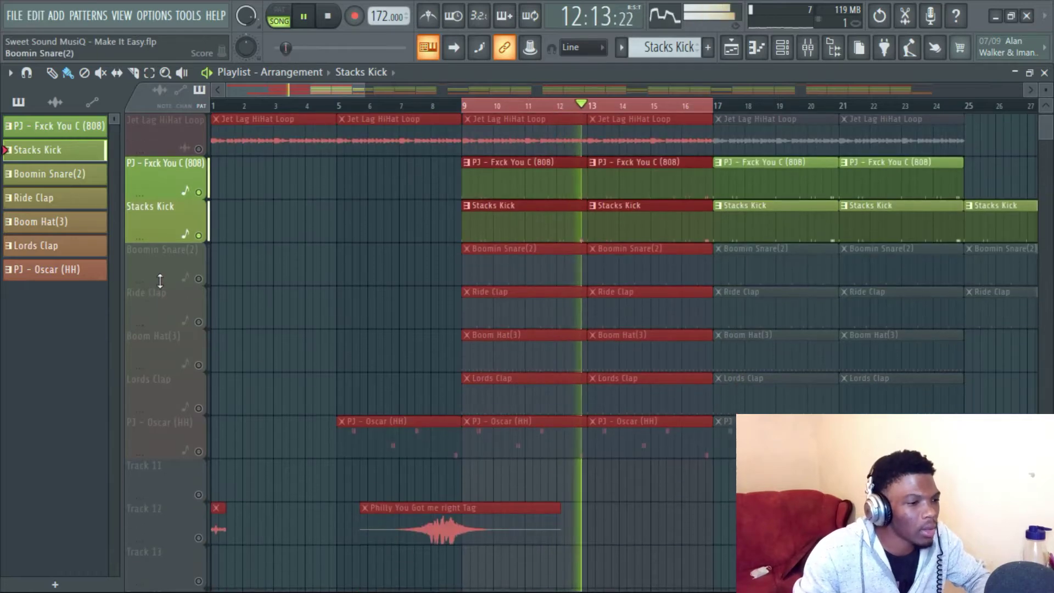
right_click(199, 278)
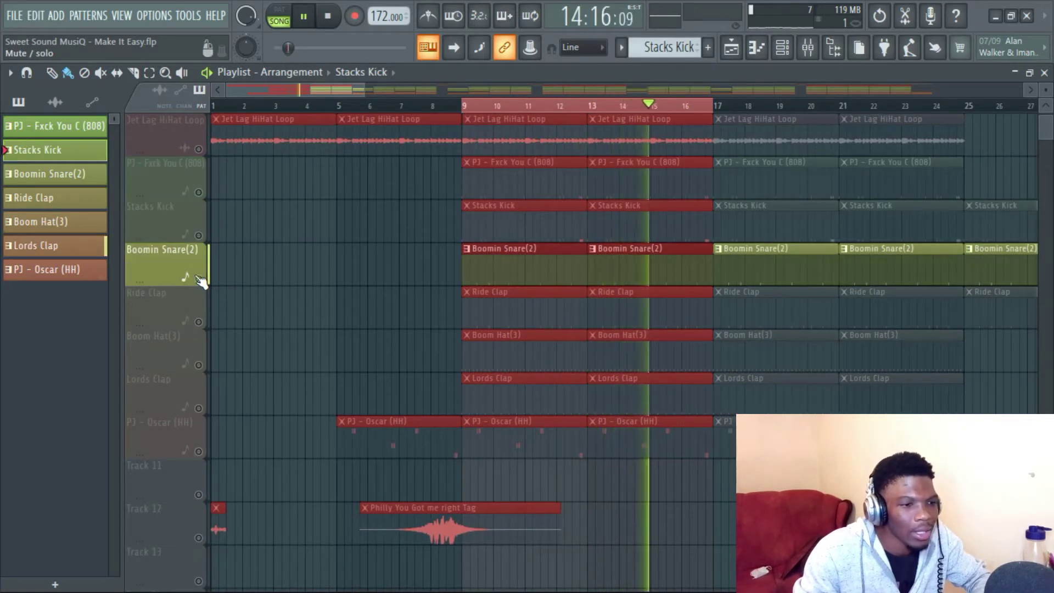
click(204, 207)
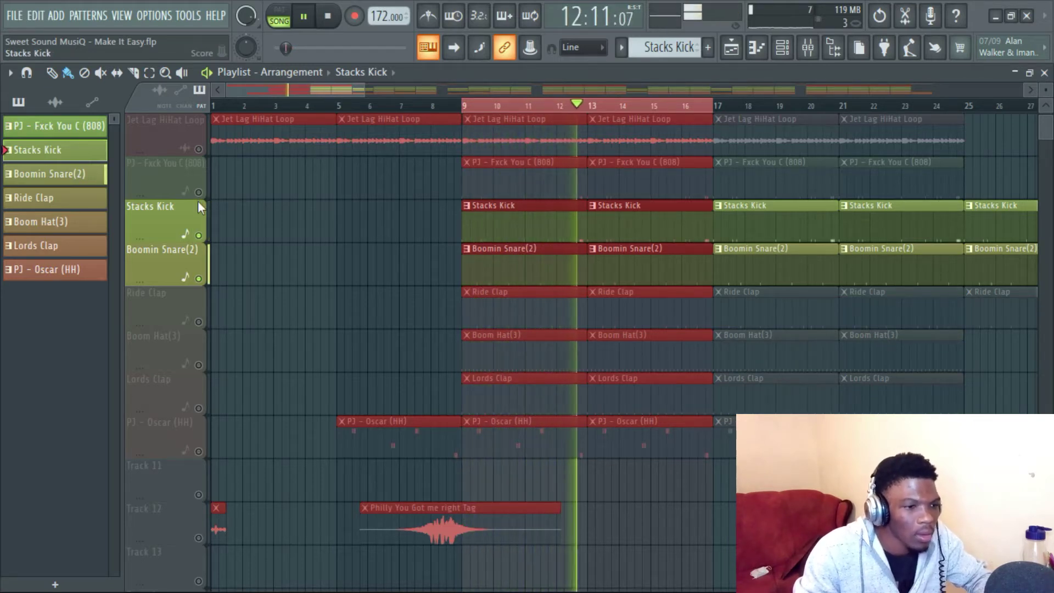
key(space)
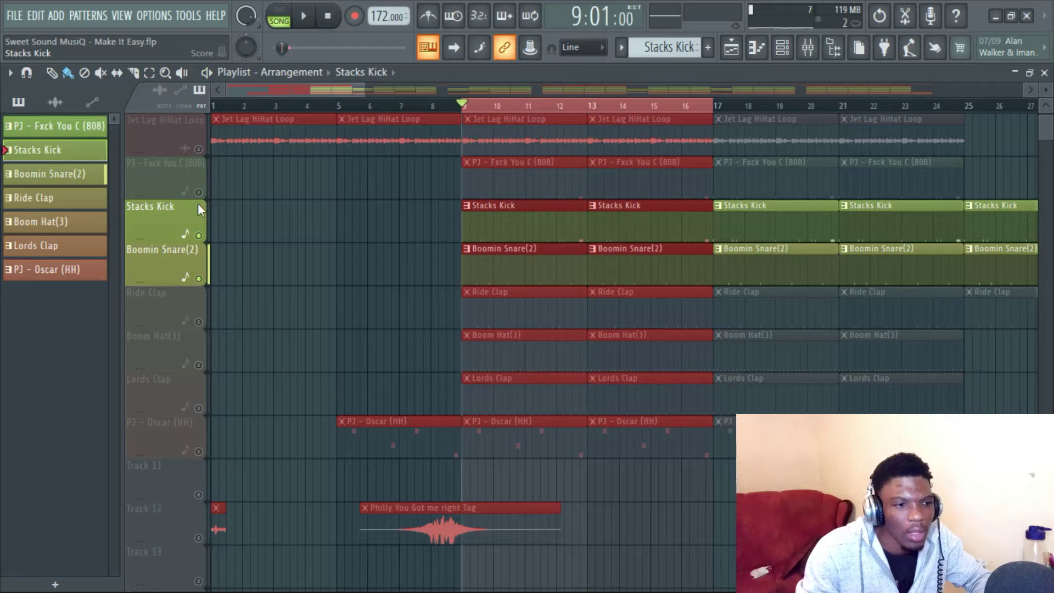
Step: Solo the Ride Clap track, unmute Boomin Snare(2) to play both together, and stop playback
ctrl+click(199, 322)
key(space)
click(200, 280)
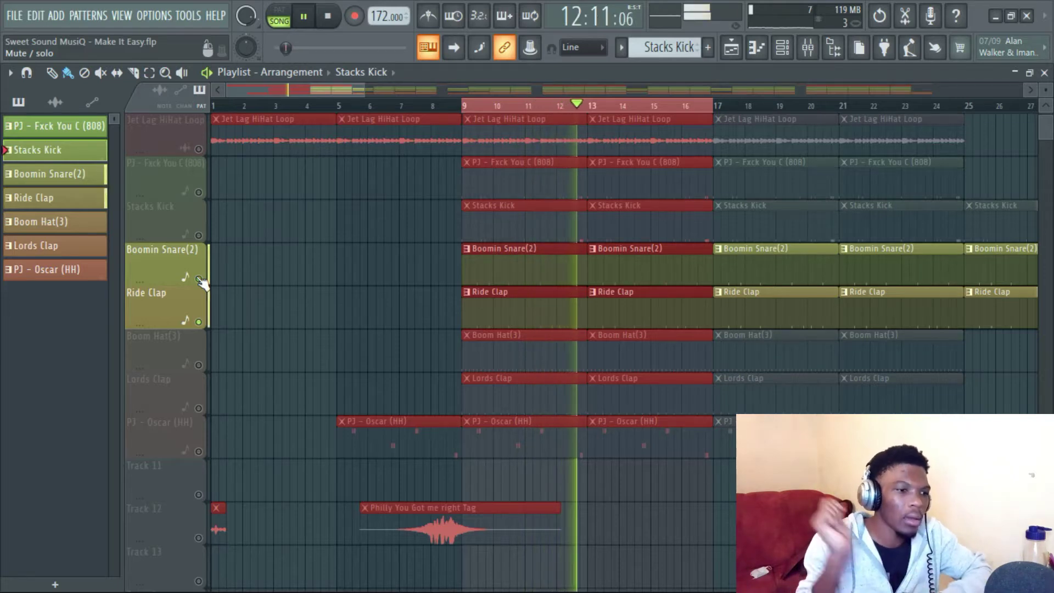
key(space)
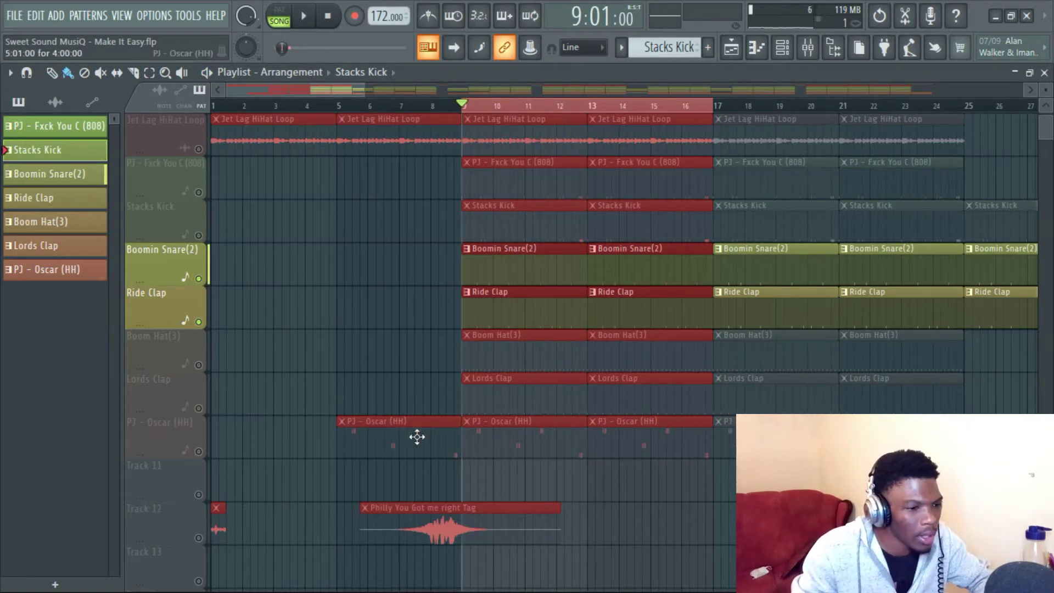
Step: Solo and play the Boom Hat(3) track, and show its full four-bar pattern in the piano roll
click(200, 365)
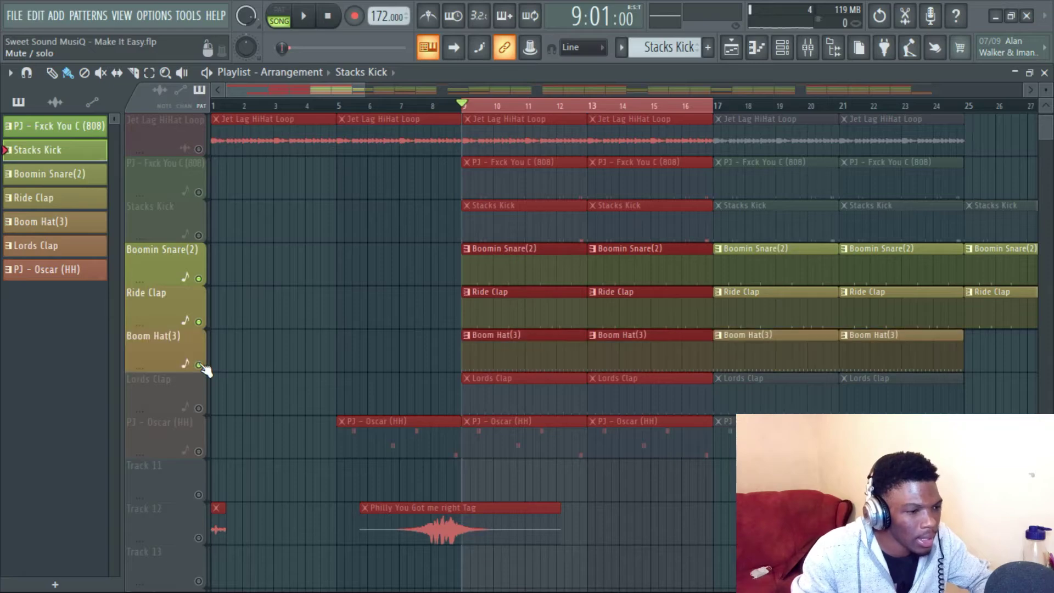
right_click(199, 365)
key(space)
double_click(566, 357)
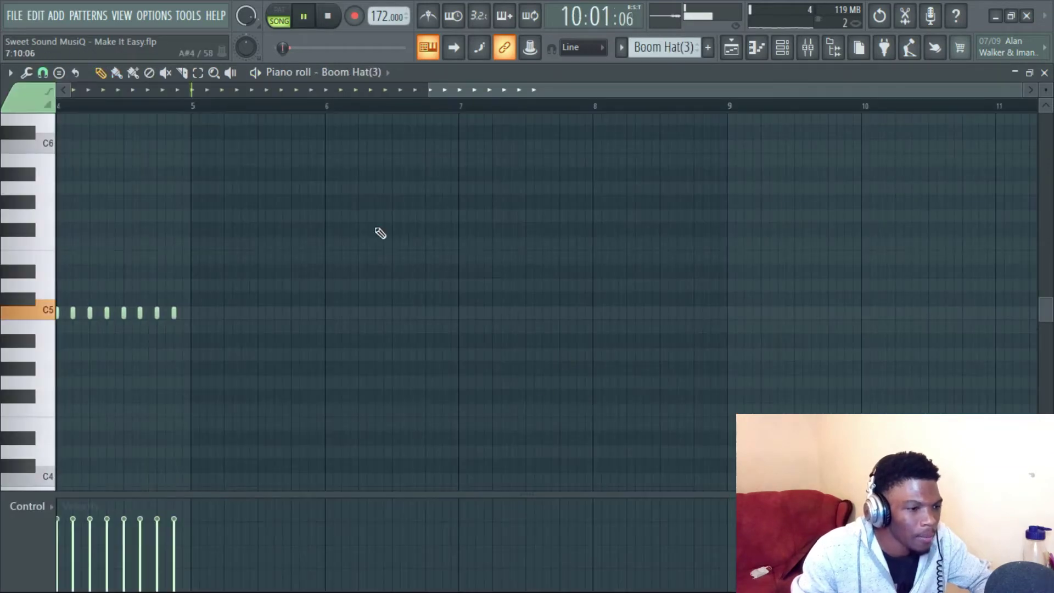
drag(428, 82, 69, 89)
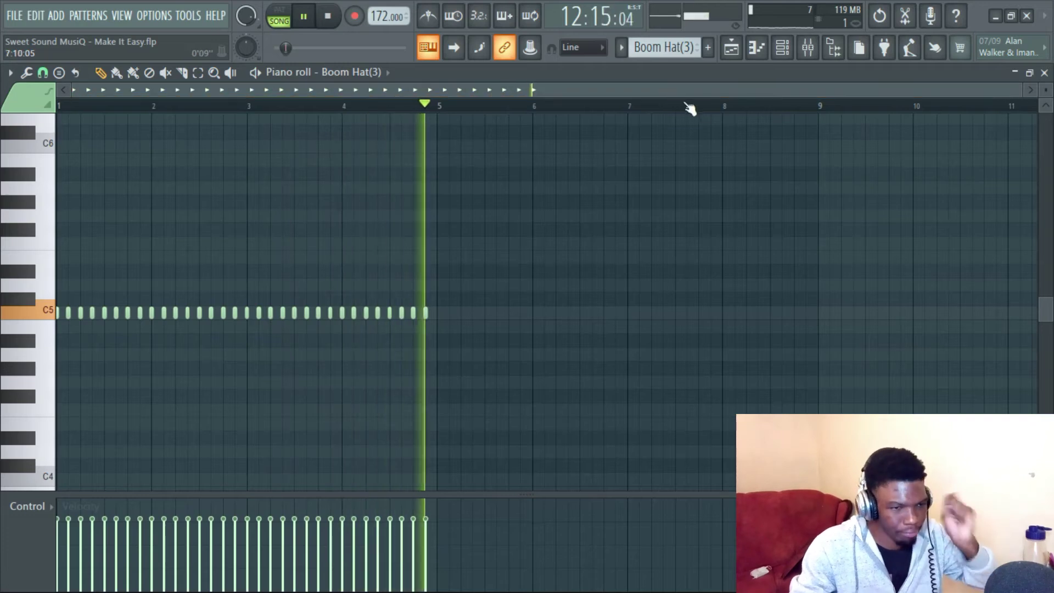
Step: Inspect the Fruity Stereo Enhancer and its preset list on Boom Hat(3)'s mixer track while the hat plays
click(807, 47)
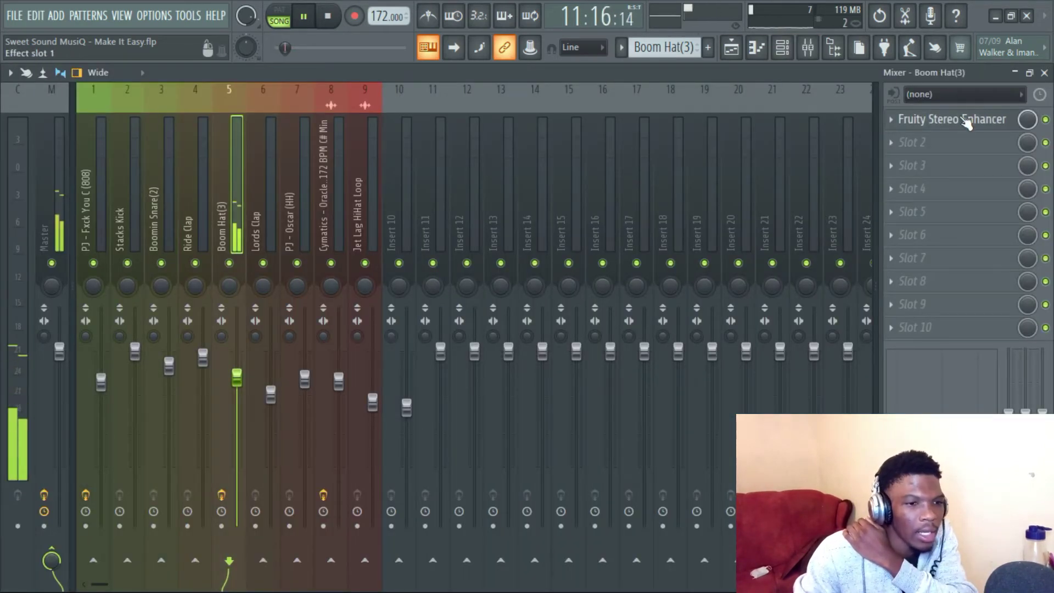
click(966, 123)
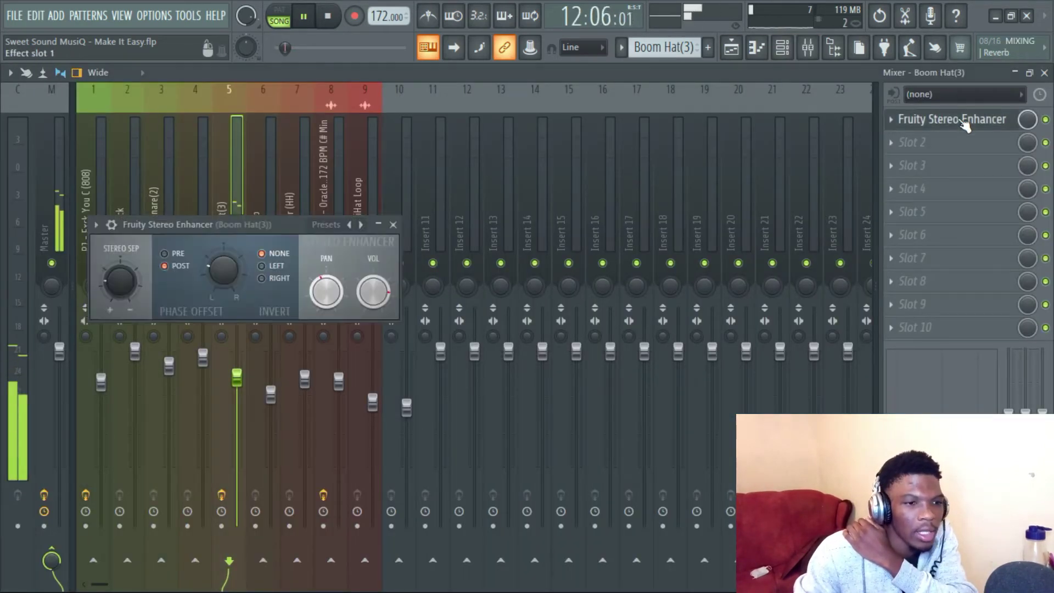
click(329, 225)
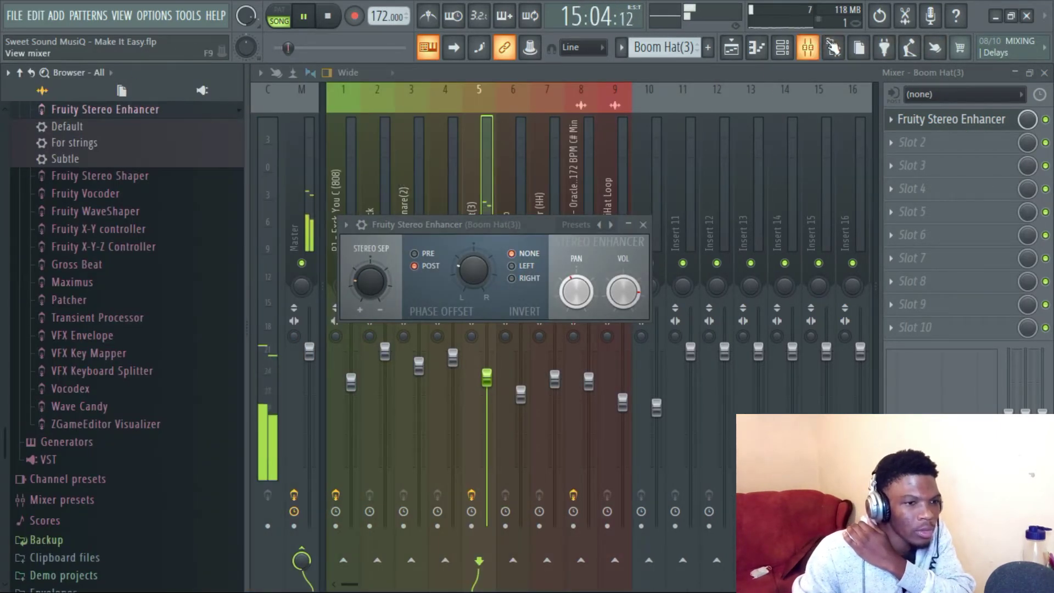
click(576, 225)
click(333, 223)
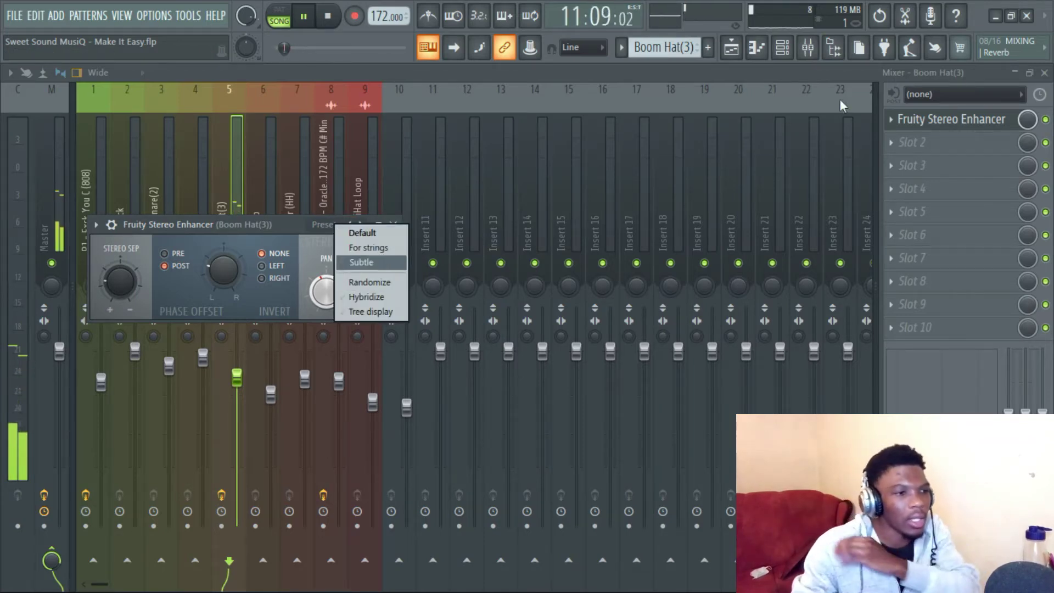
click(1029, 82)
Step: Return to the playlist, solo the Lords Clap track, and switch to its pattern
click(757, 47)
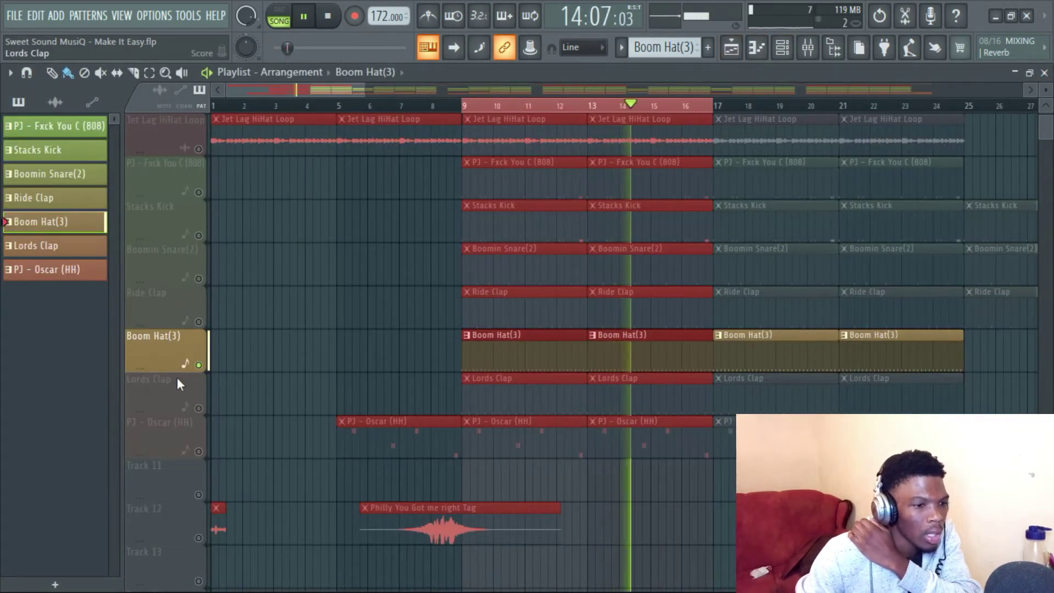
scroll(187, 356, down, 2)
click(199, 322)
right_click(199, 323)
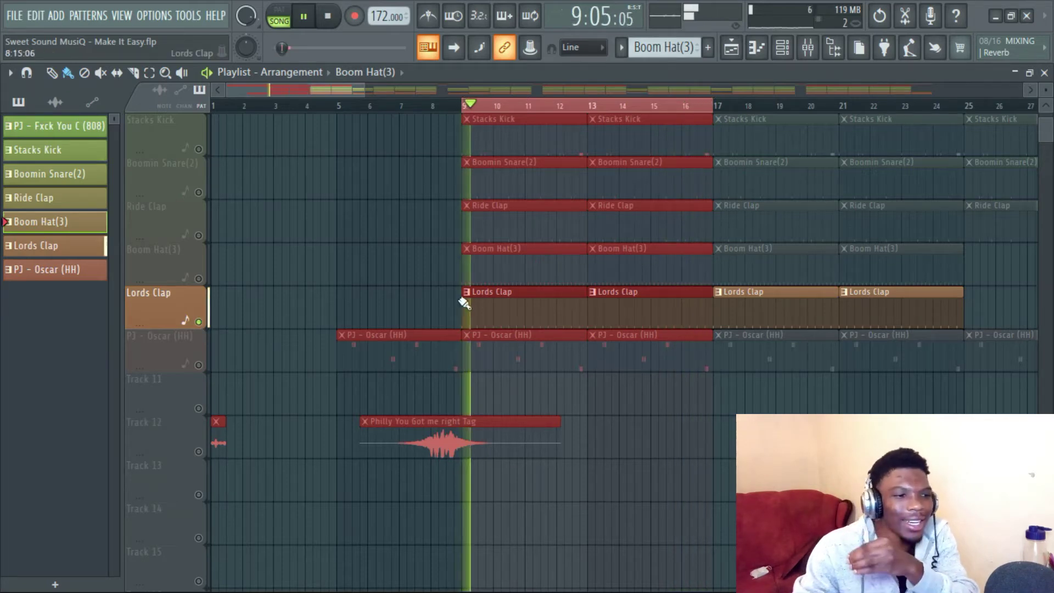
key(KP_Add)
Step: Solo the PJ - Oscar (HH) track, examine its note pattern in the piano roll, and return to the playlist
right_click(198, 365)
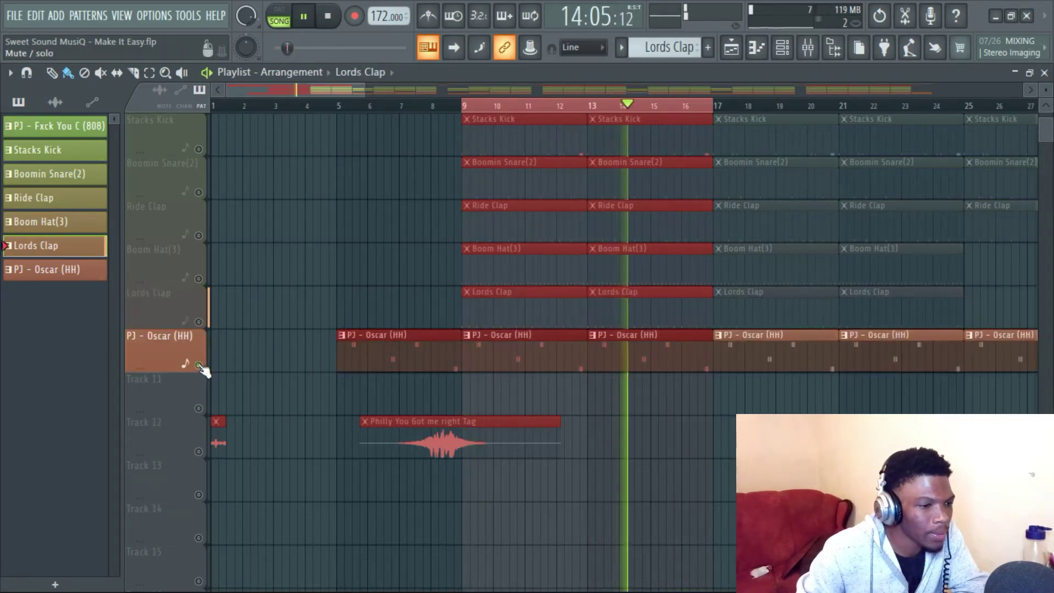
double_click(512, 353)
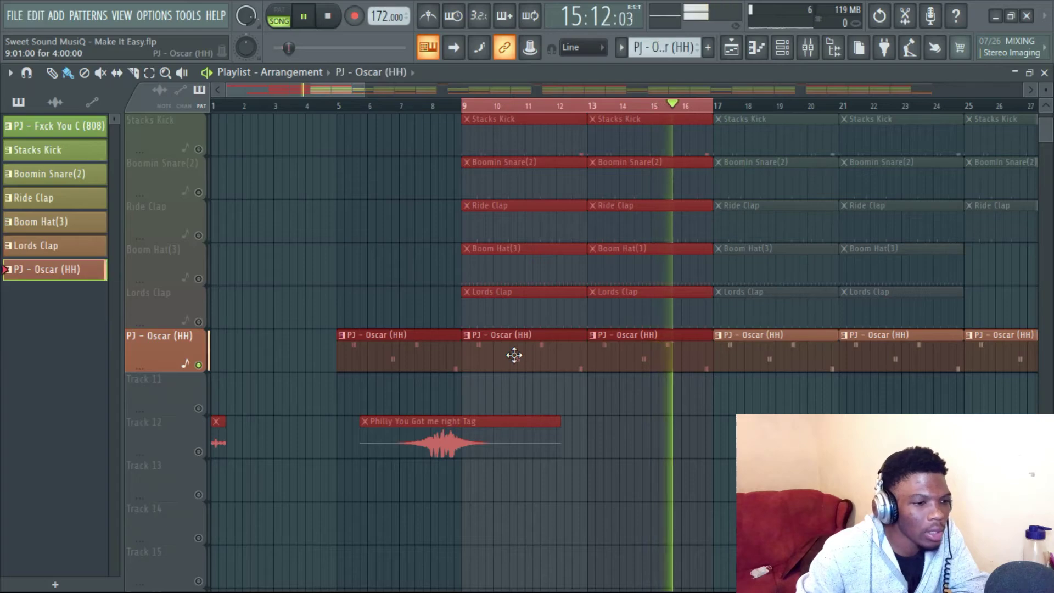
scroll(307, 247, down, 3)
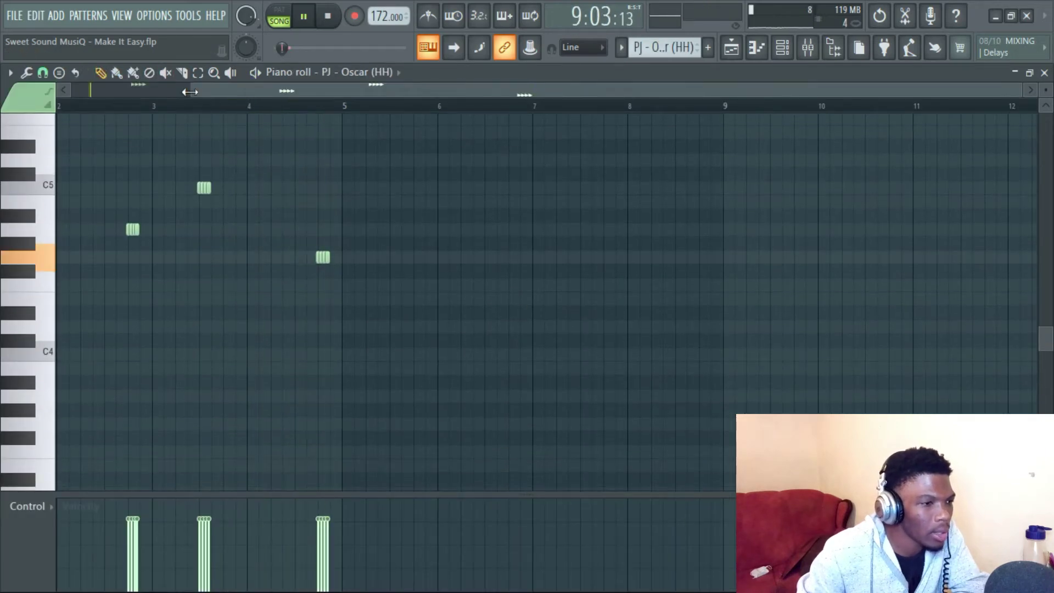
scroll(163, 245, down, 1)
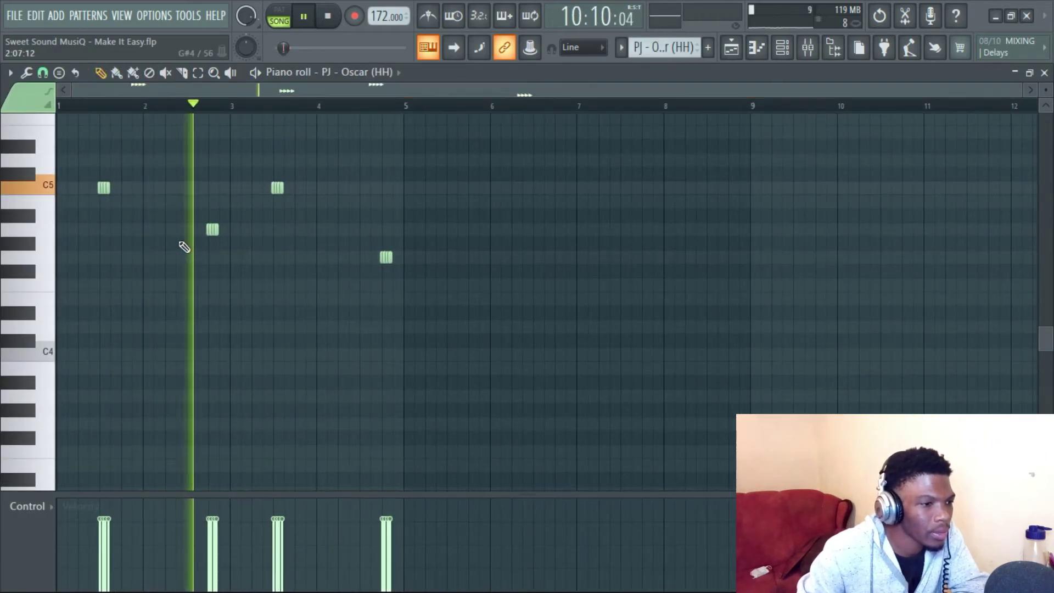
click(1044, 73)
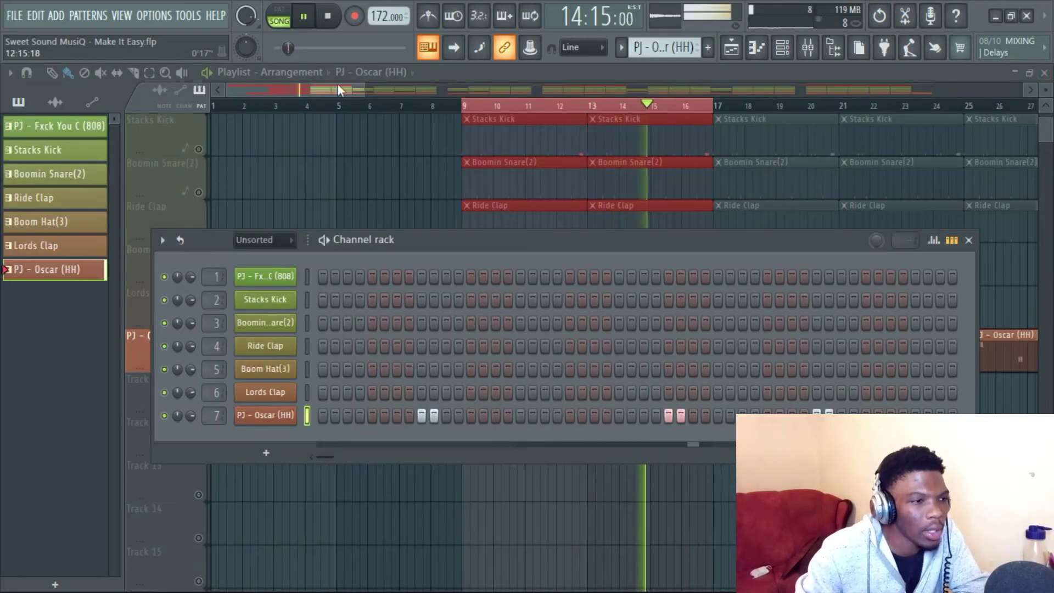
key(F6)
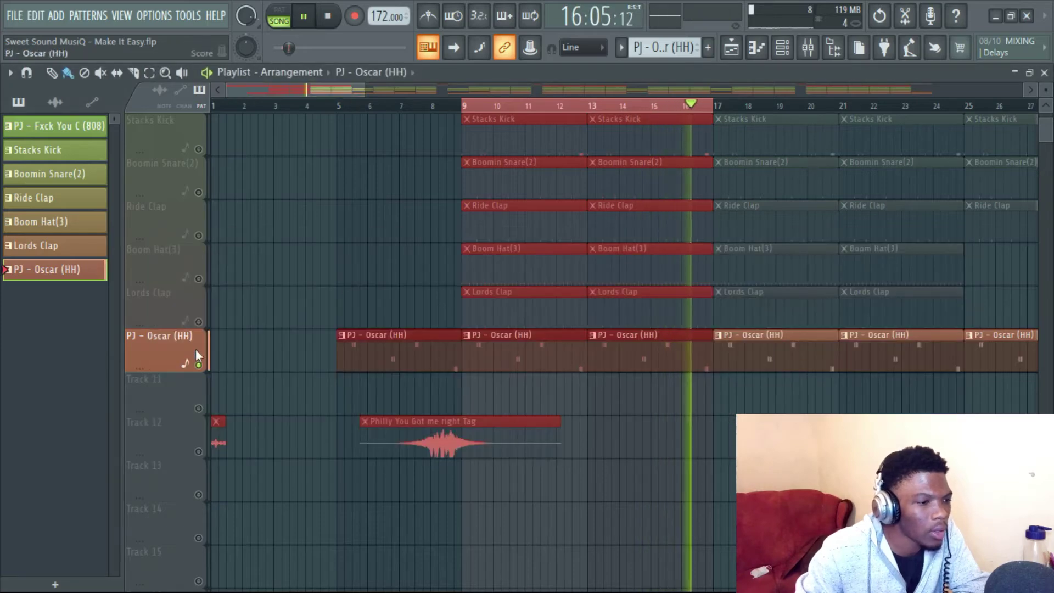
Step: Unsolo PJ - Oscar (HH) to bring back all tracks, and mute Track 12 with the voice tag
right_click(200, 366)
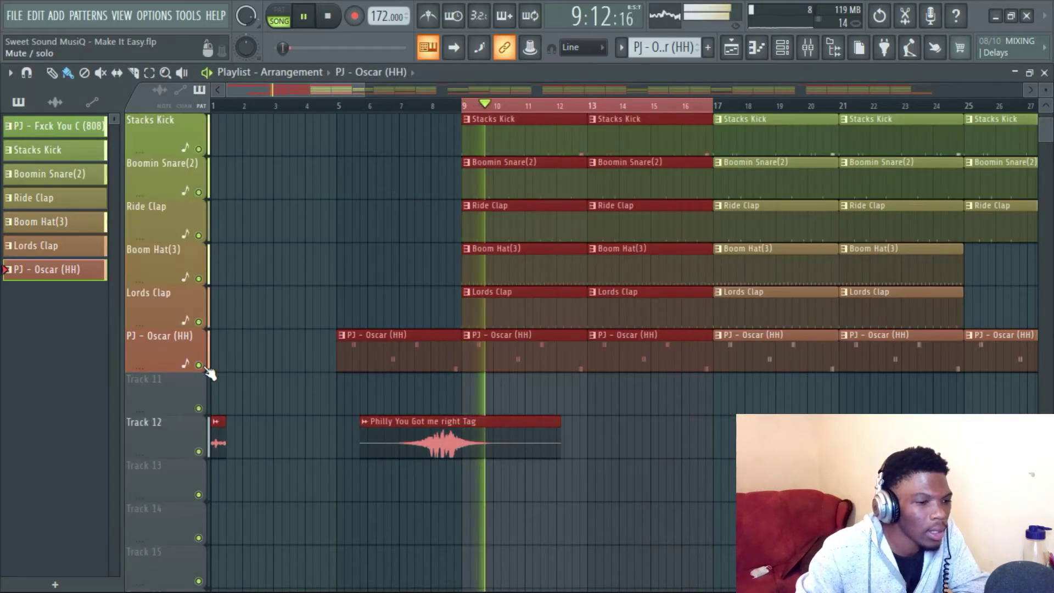
click(198, 452)
scroll(173, 338, up, 3)
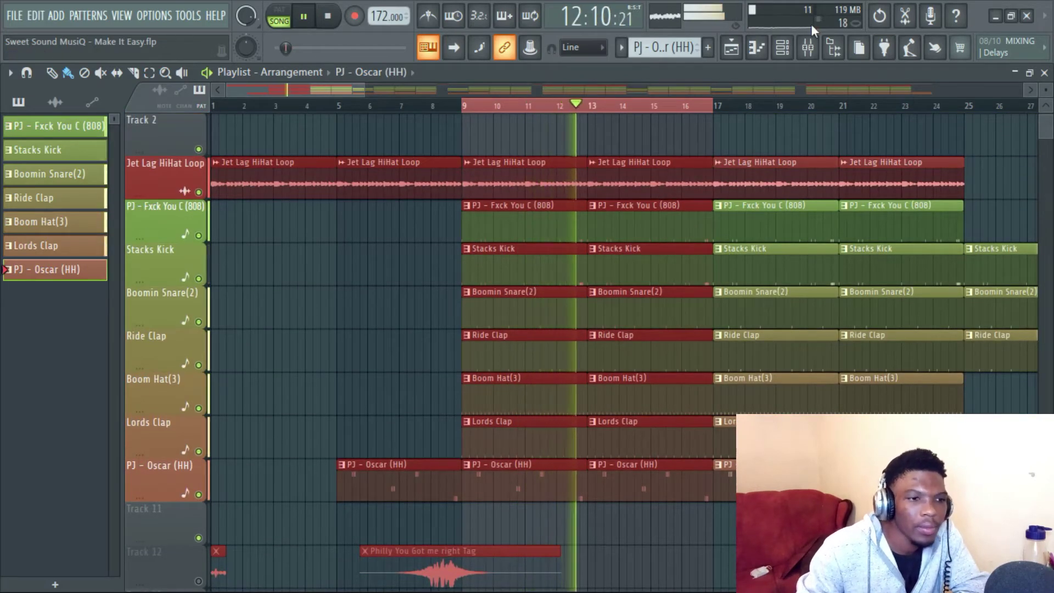
Step: Examine the levels of all mixer tracks while the full beat plays, and return to the playlist
click(807, 48)
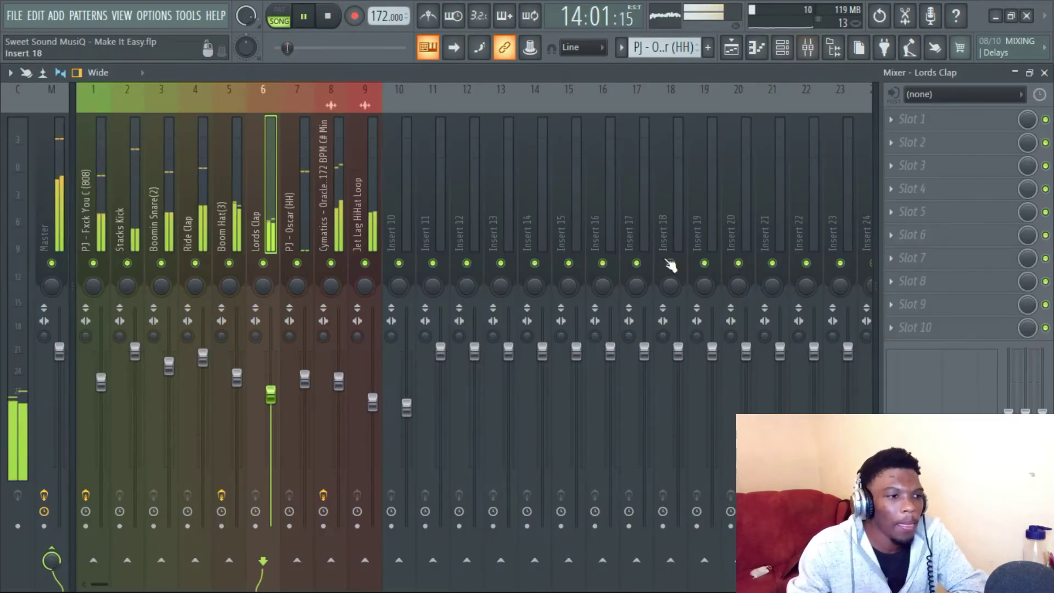
key(space)
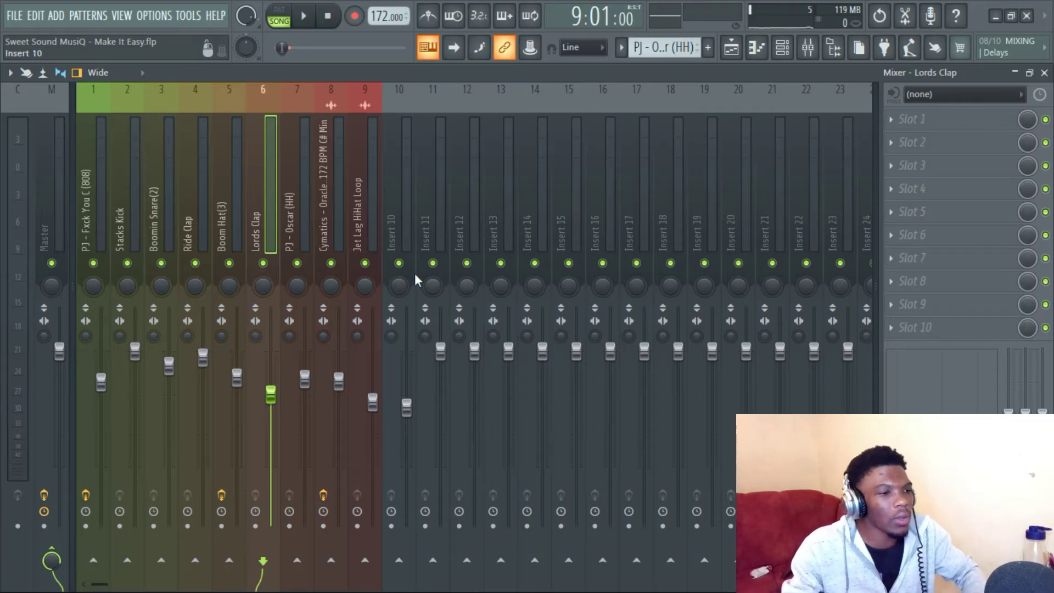
key(space)
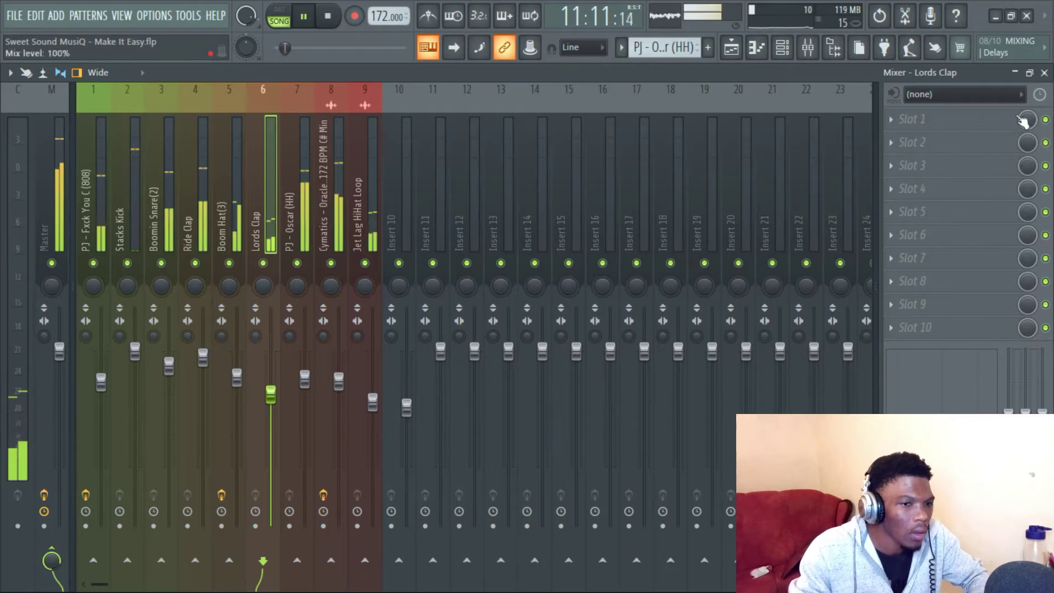
key(F5)
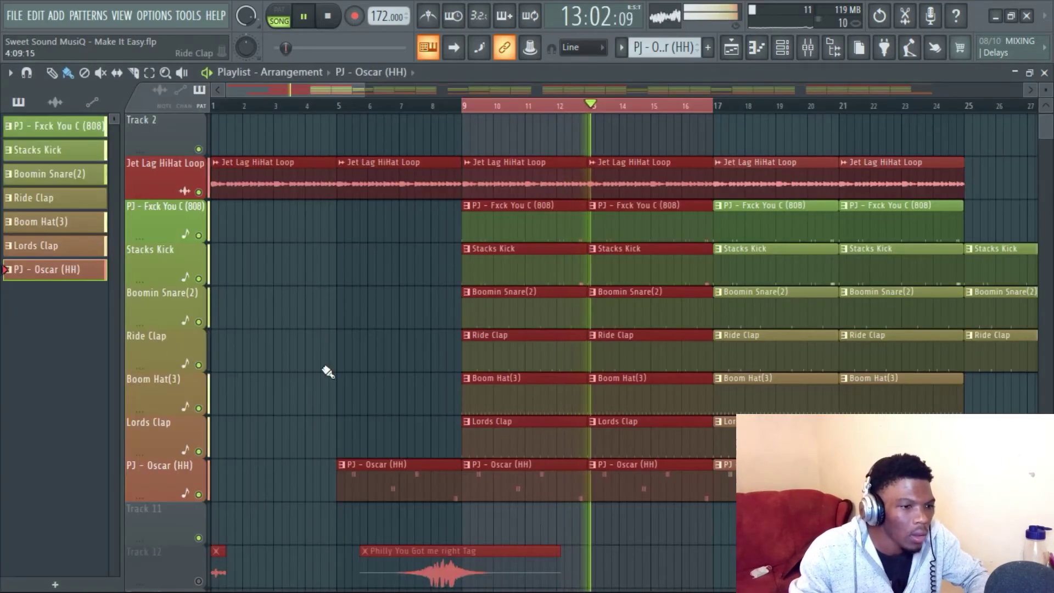
Step: Stop playback and show the full song arrangement in the playlist
key(space)
scroll(547, 171, down, 1)
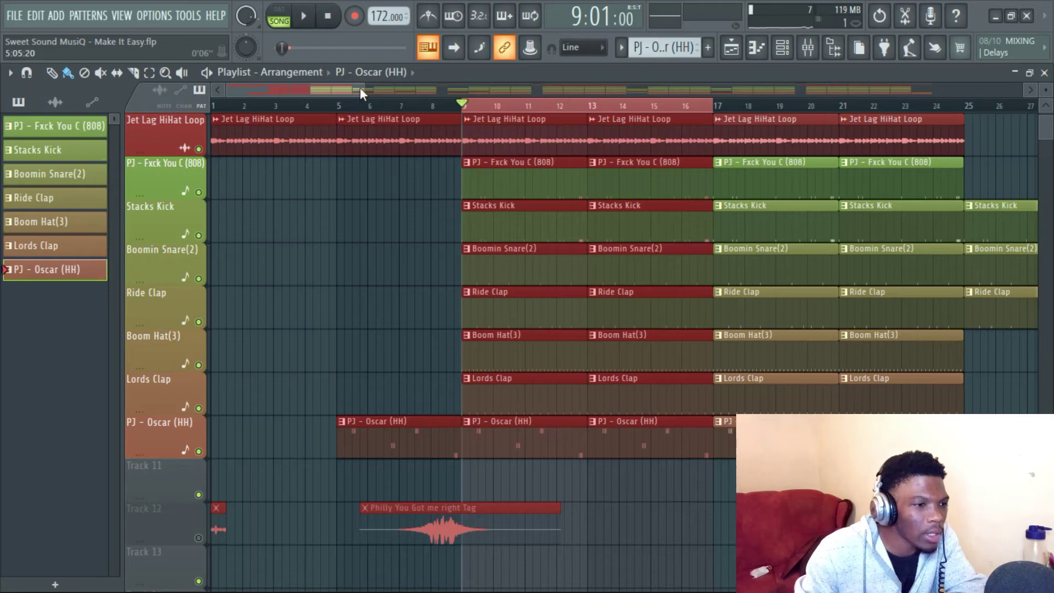
scroll(360, 87, down, 5)
scroll(182, 241, up, 2)
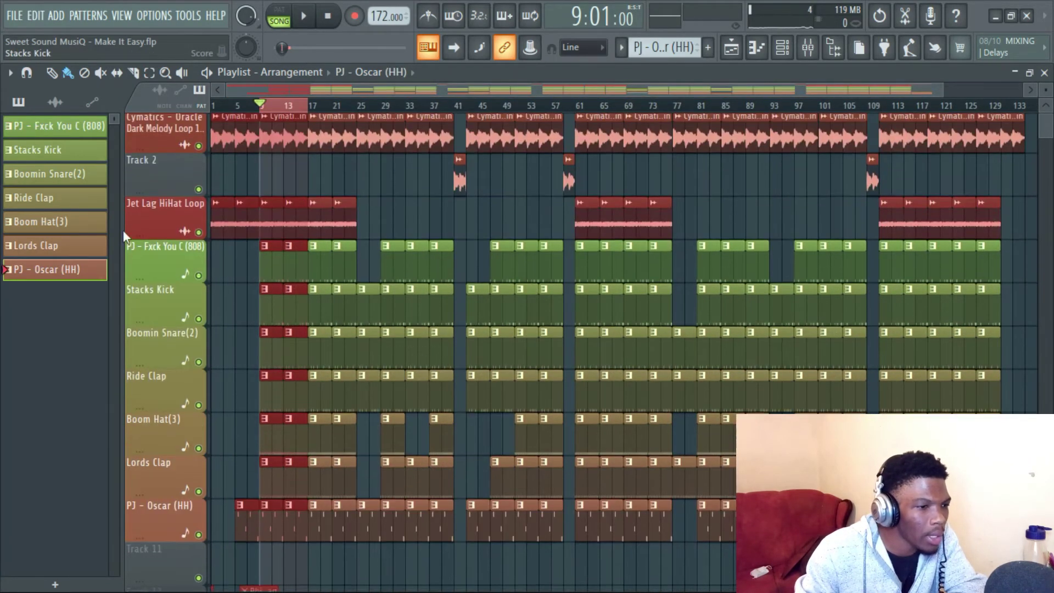
Step: Clear the loop selection, play the arrangement from bar 24, and stop playback
click(296, 106)
click(355, 106)
key(space)
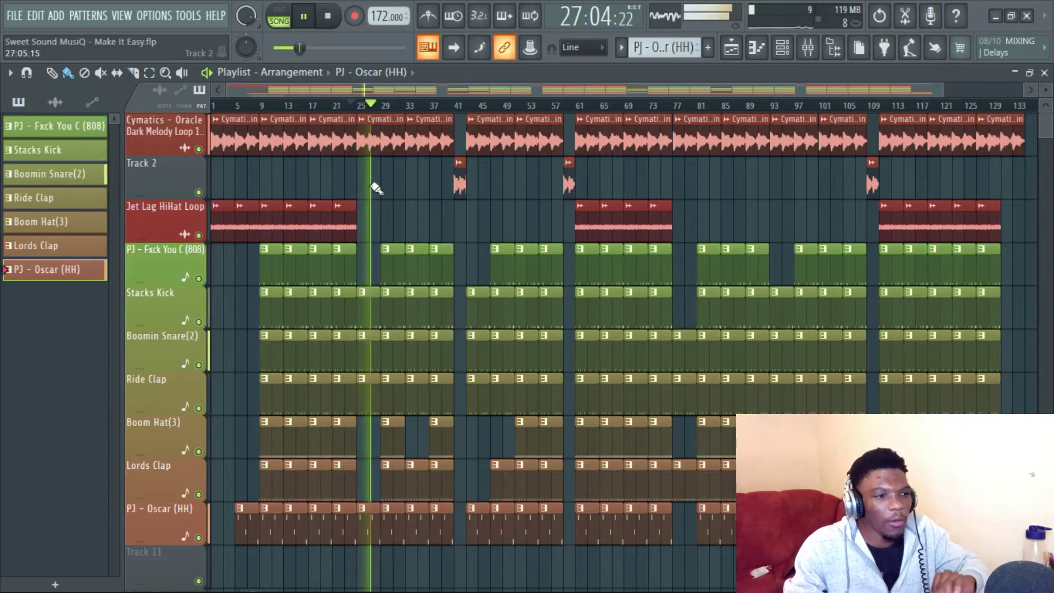
key(space)
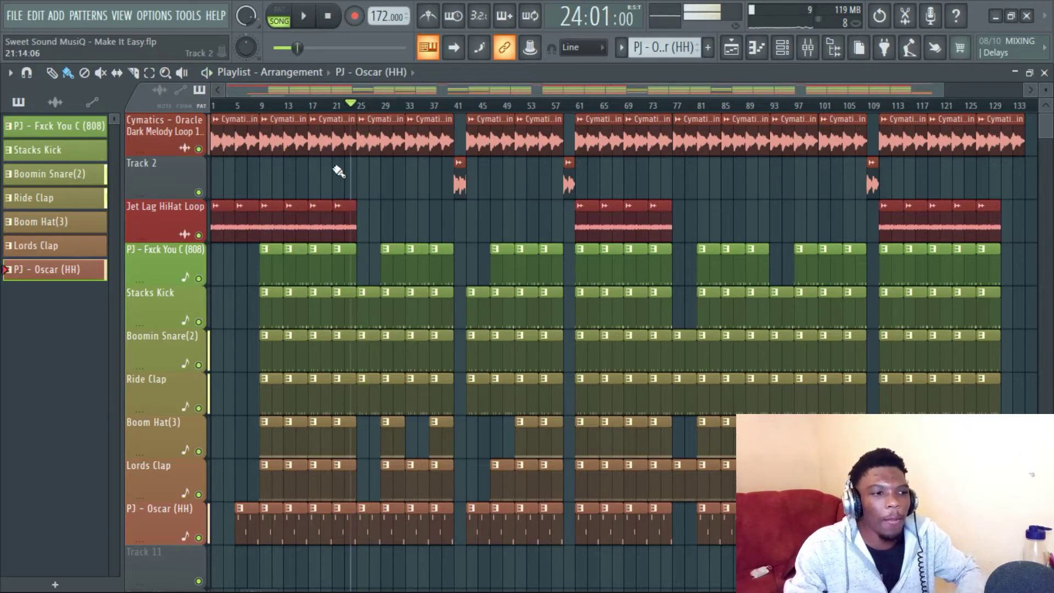
Step: Solo the Jet Lag HiHat Loop track to play it from bar 21, and unsolo it
right_click(199, 236)
click(336, 106)
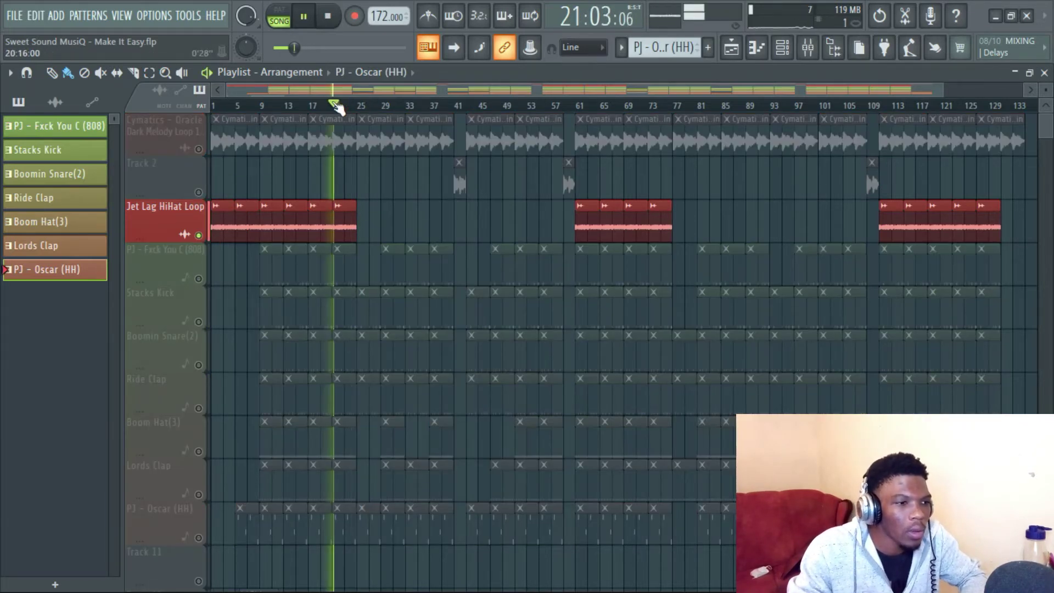
right_click(199, 236)
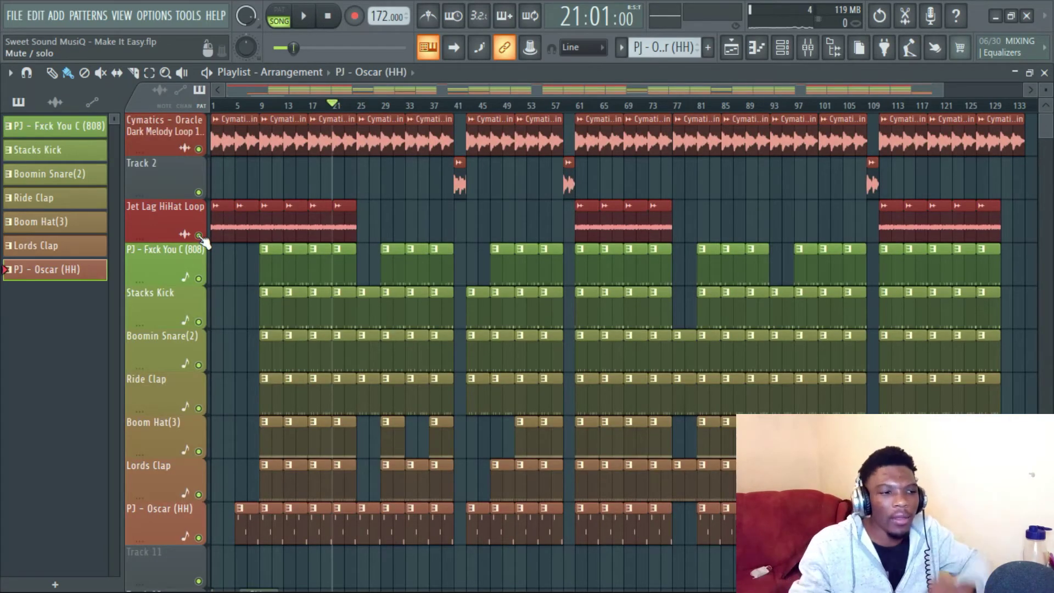
Step: Play the break at bar 41, where the short melody clip on Track 2 takes over, and stop playback
click(462, 107)
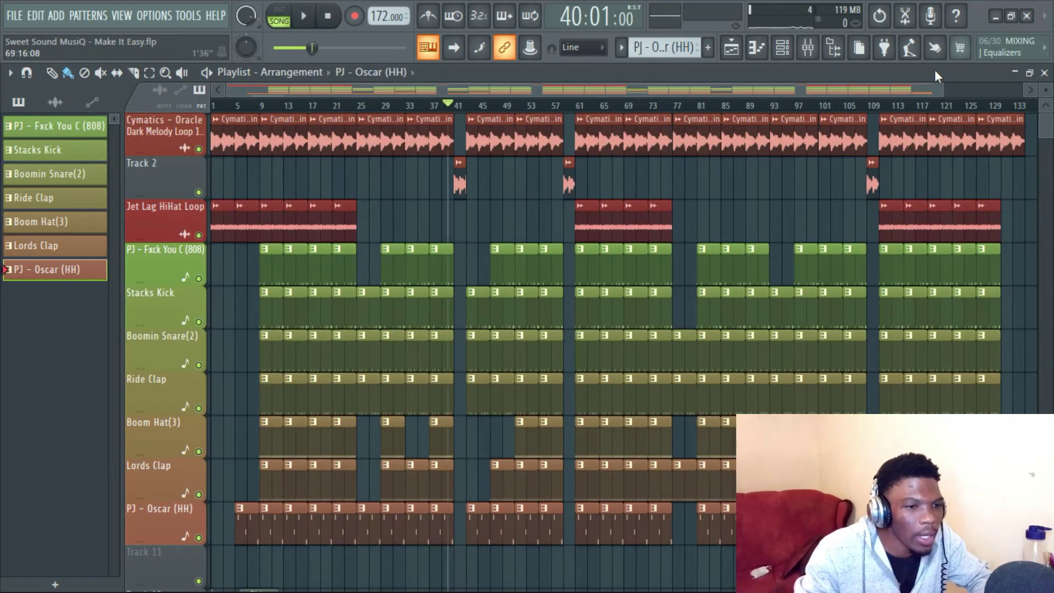
drag(939, 89, 493, 96)
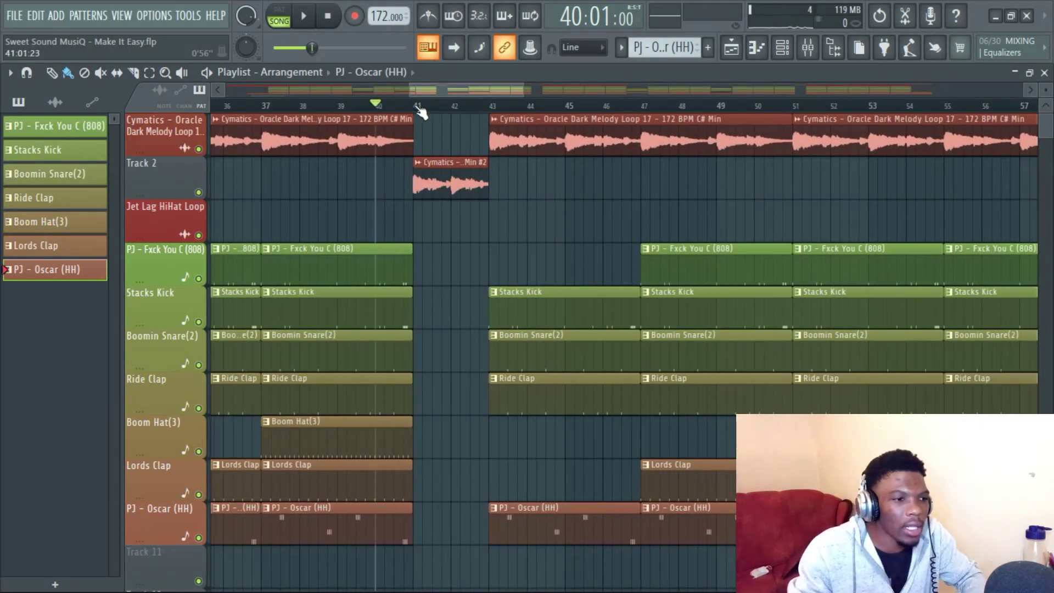
key(space)
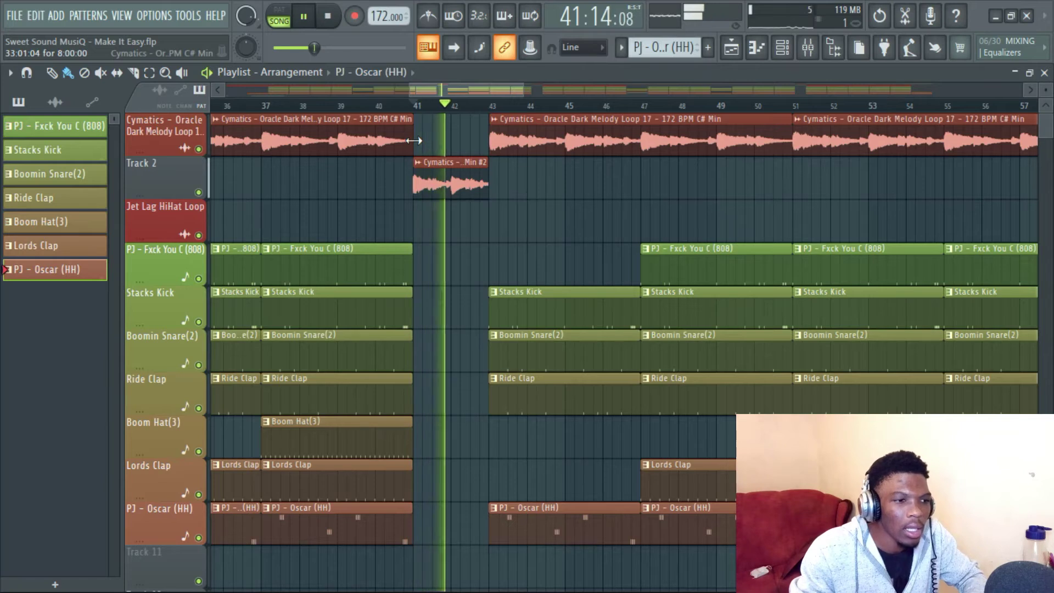
key(space)
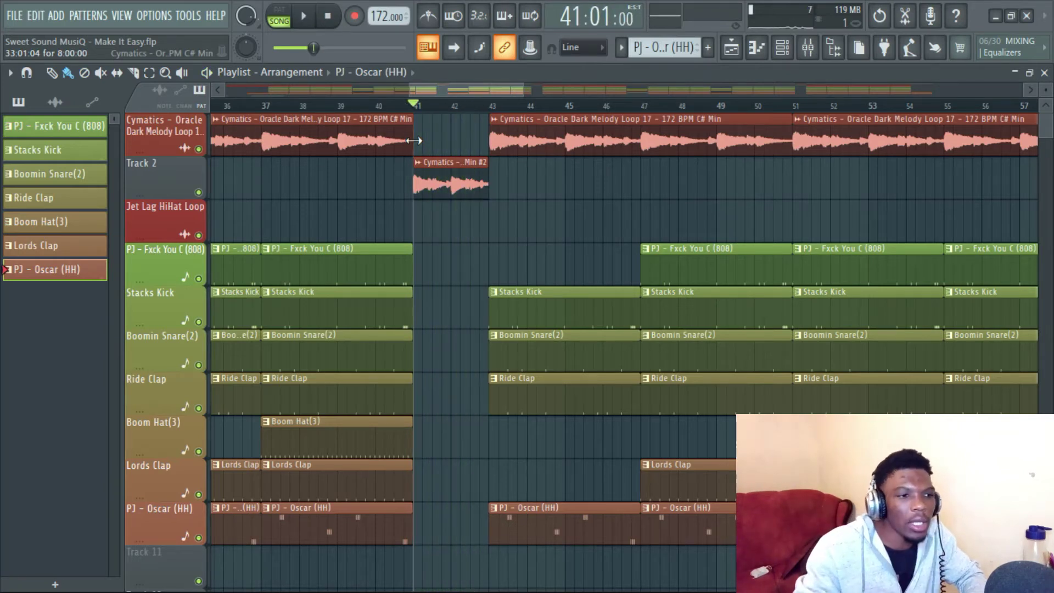
Step: Check the sample settings and mixer routing of the Track 2 melody clip, and replay the break from bar 40
double_click(470, 167)
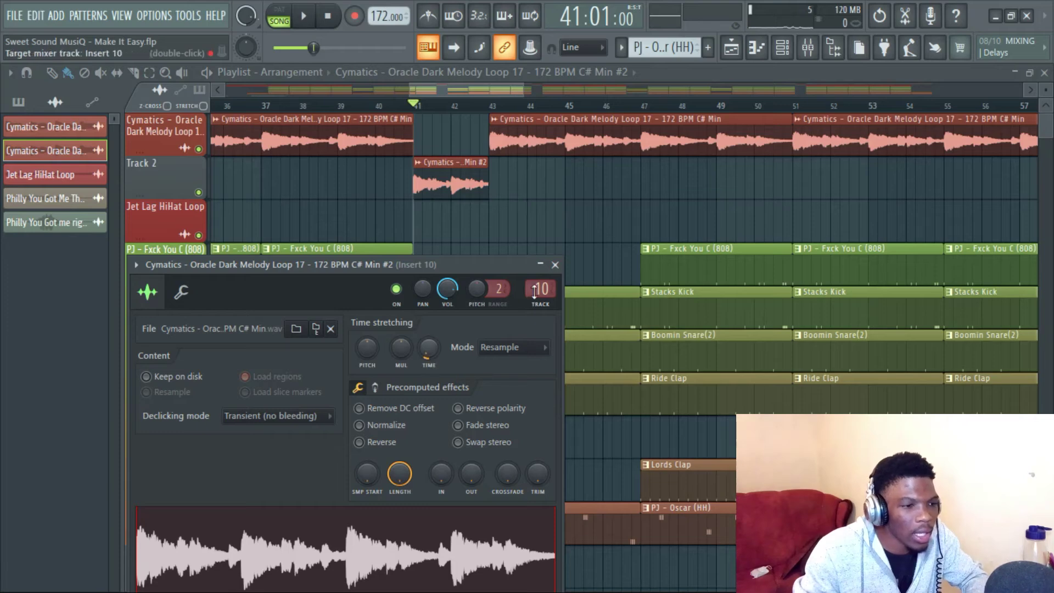
click(555, 265)
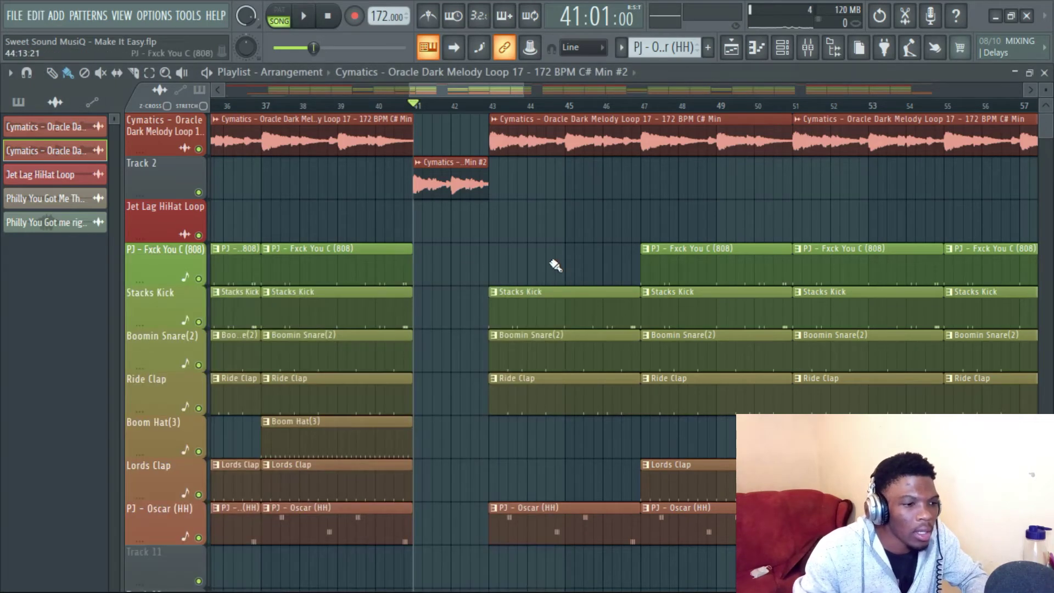
click(387, 106)
key(space)
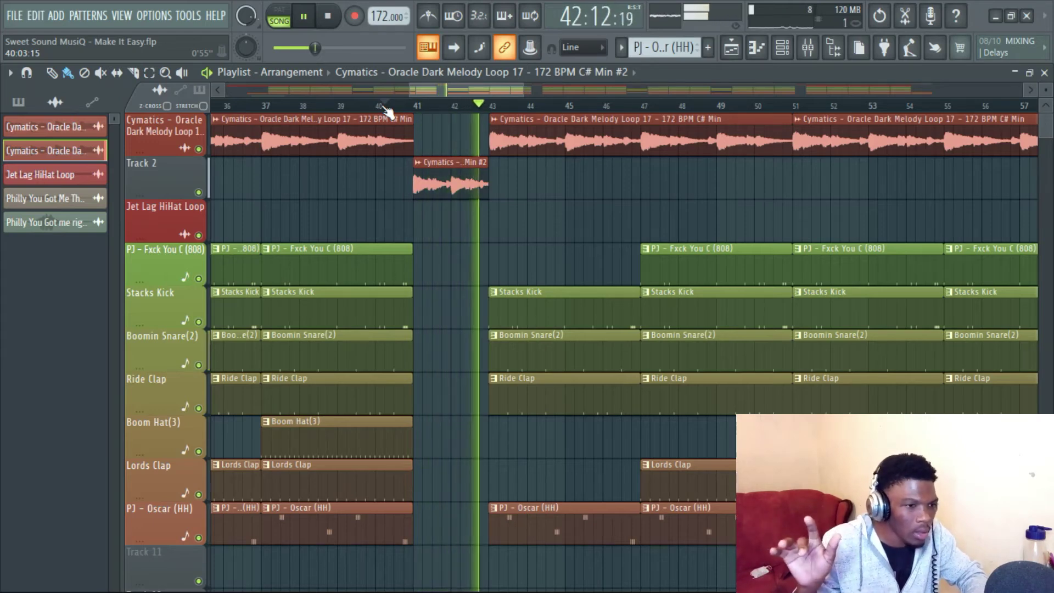
key(space)
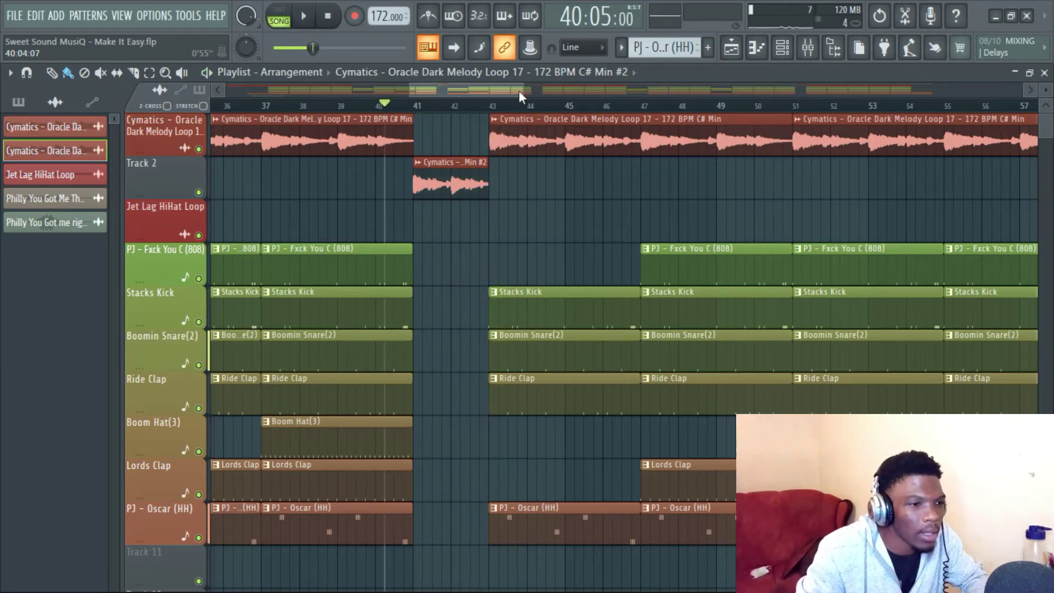
Step: Solo Track 12, play its opening tag clip from bar 1, and stop playback
drag(522, 90, 1011, 71)
scroll(522, 270, down, 2)
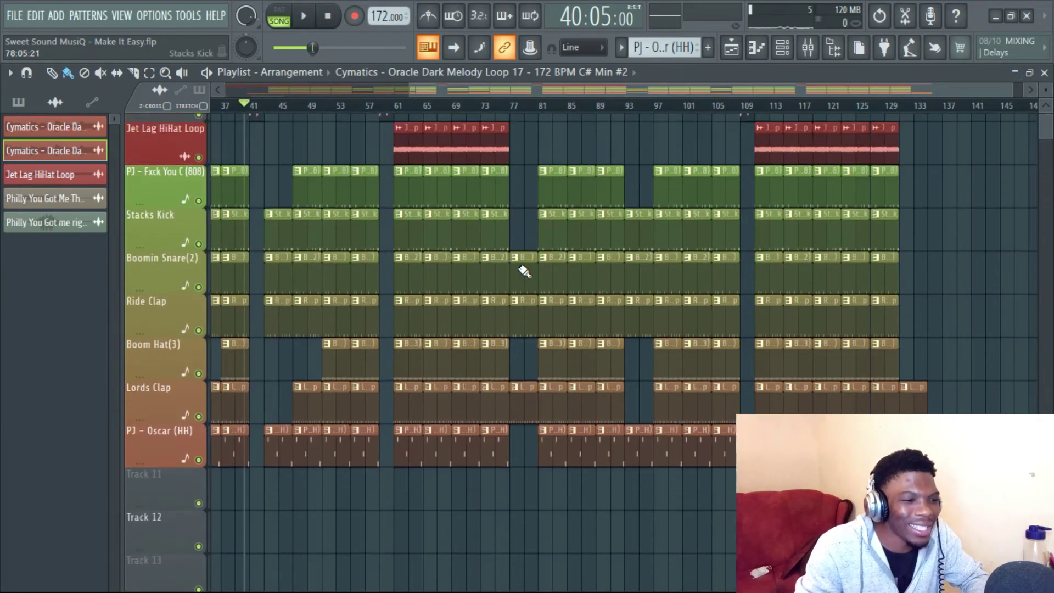
scroll(522, 271, up, 2)
scroll(458, 118, left, 5)
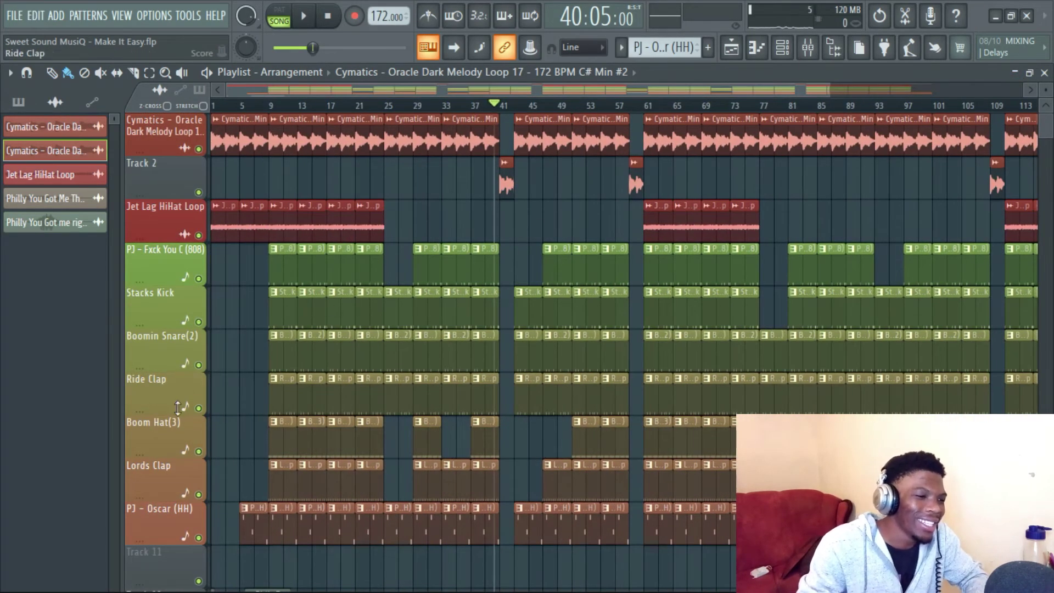
scroll(177, 407, down, 4)
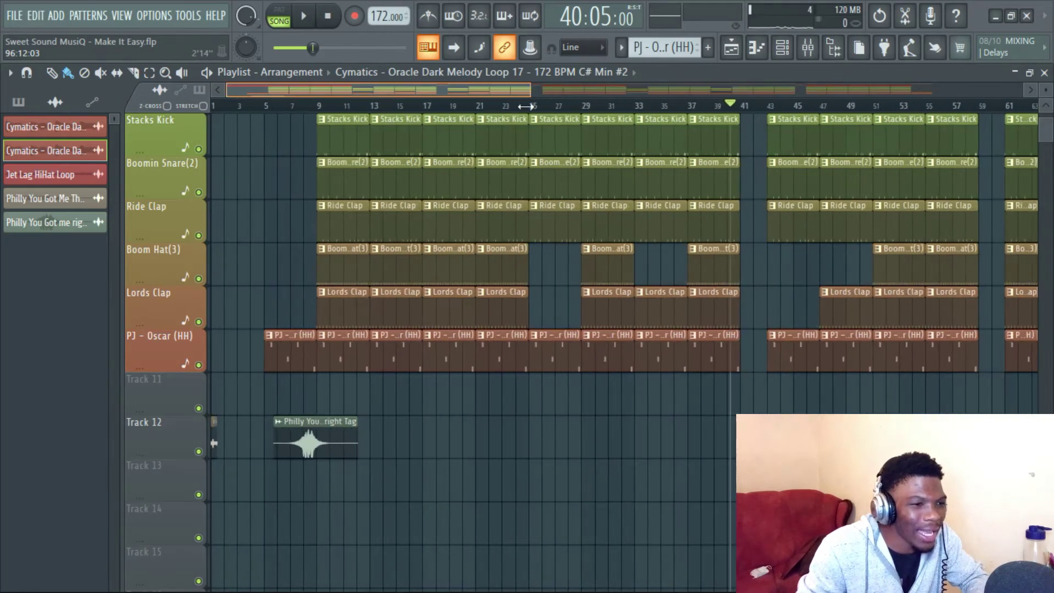
ctrl+click(198, 451)
scroll(255, 436, up, 5)
key(space)
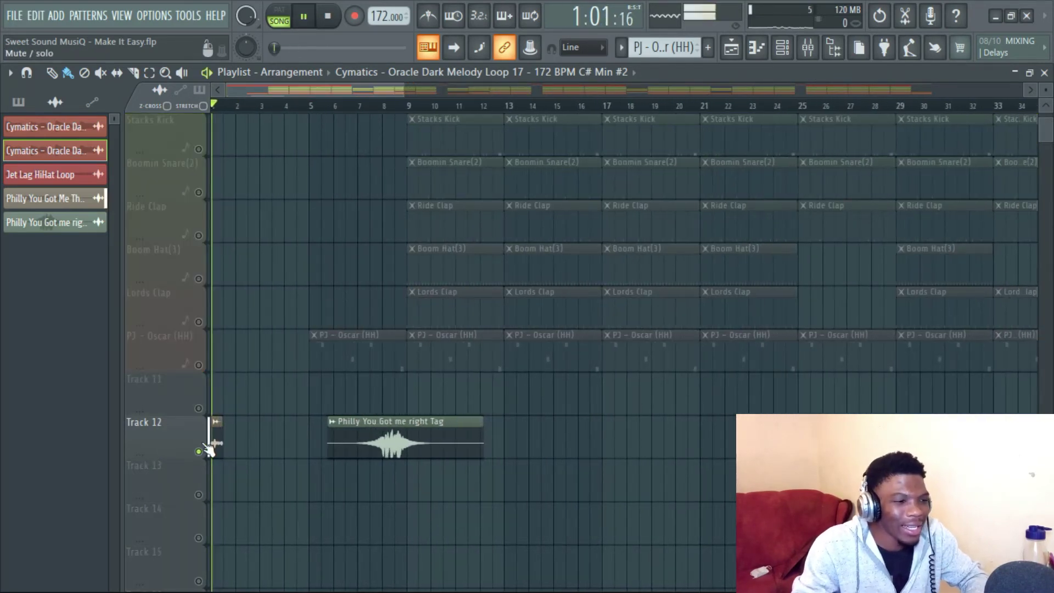
key(space)
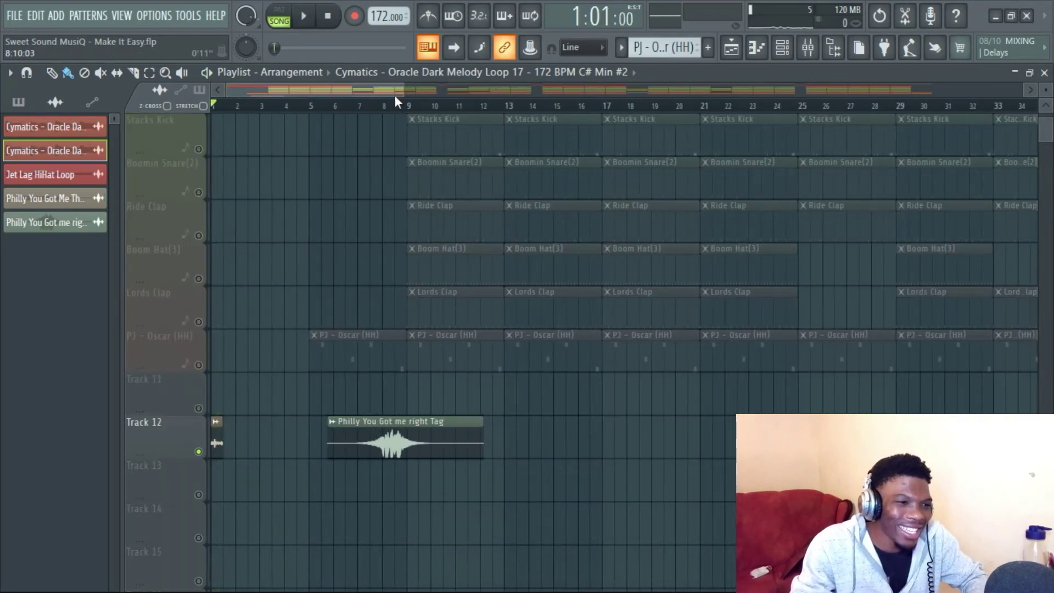
Step: Find the producer tag folder inside Phil Drum Kits in the browser and preview Philly You Got Me Thyra Version
drag(400, 90, 343, 91)
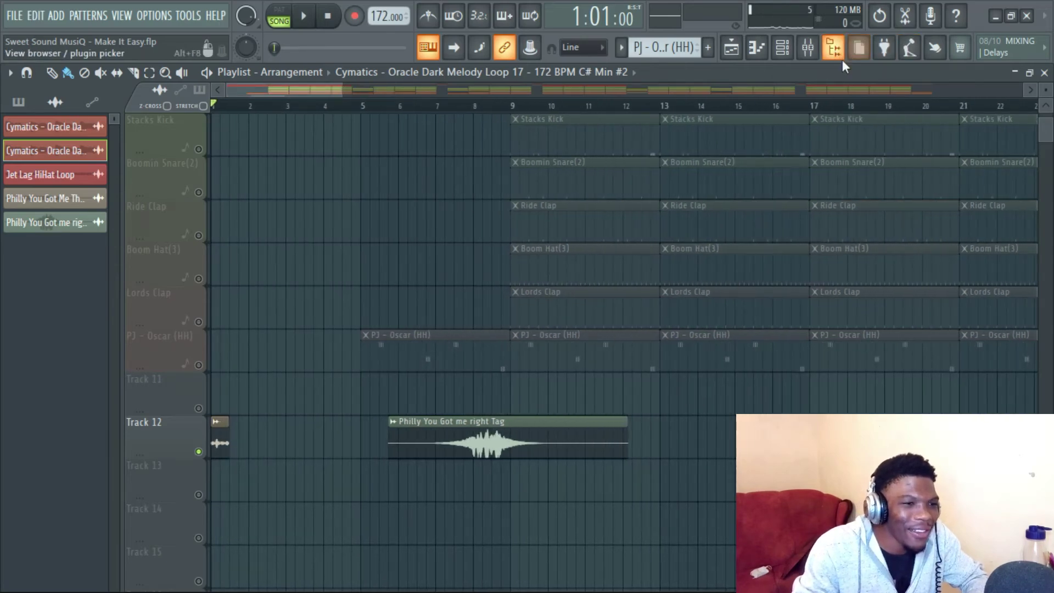
click(833, 47)
scroll(55, 395, down, 5)
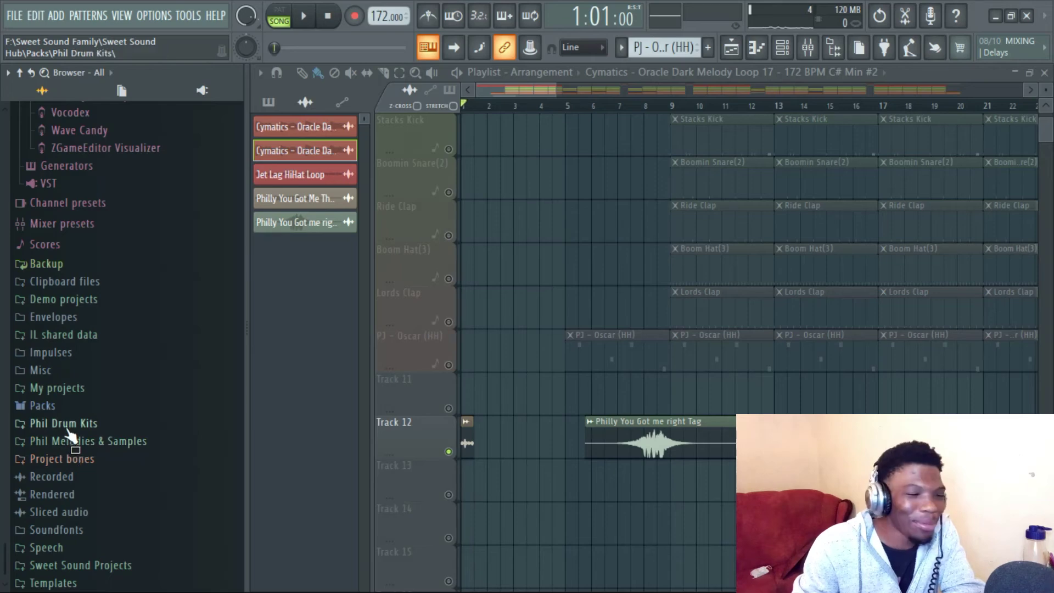
click(71, 423)
scroll(145, 405, down, 15)
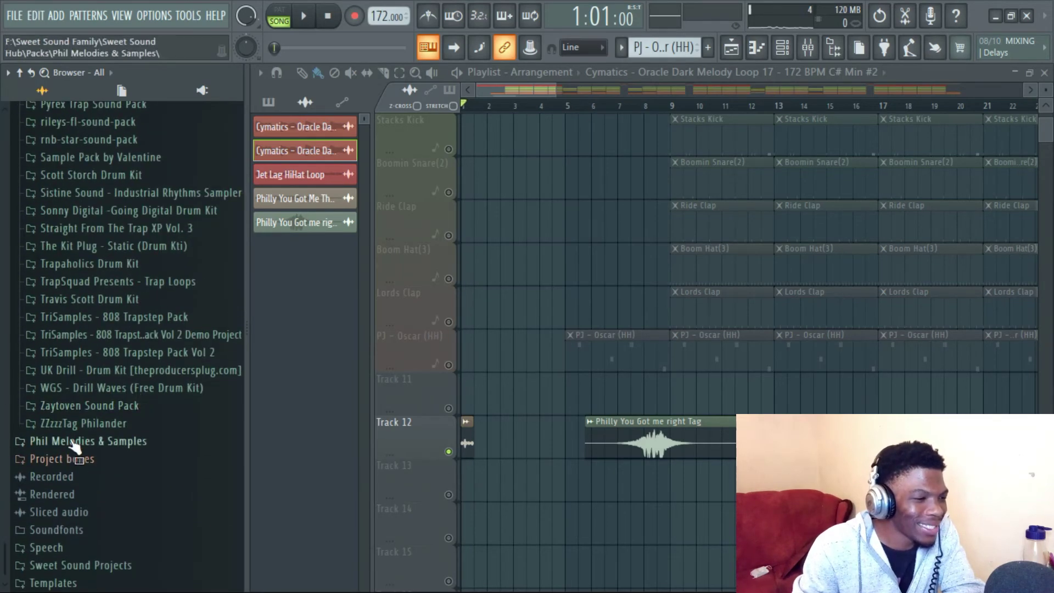
click(87, 424)
scroll(156, 409, down, 2)
drag(156, 408, 136, 423)
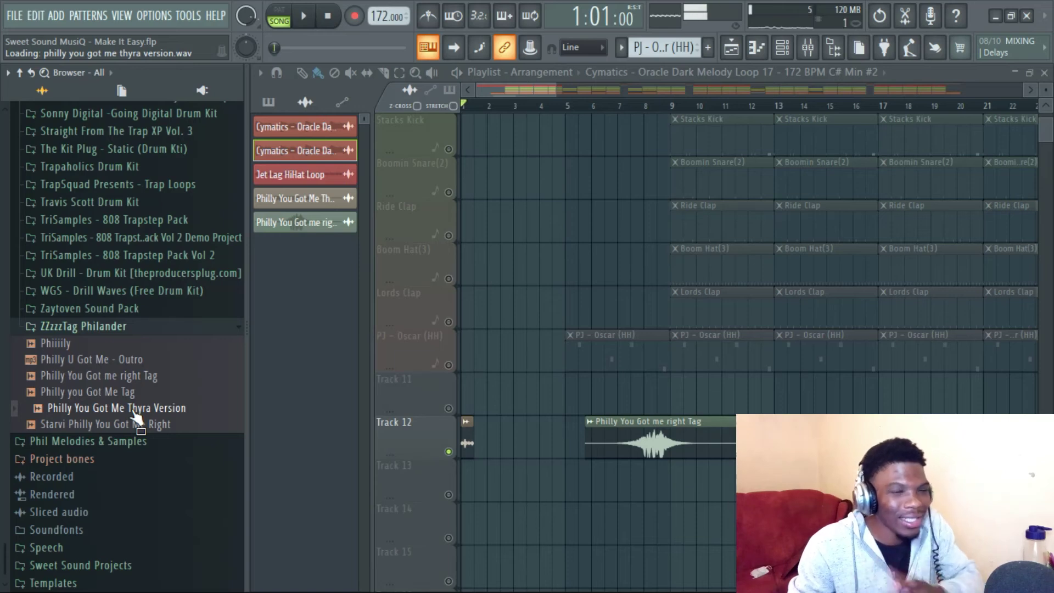
Step: Play the soloed tag clips from bar 1 and from bar 6, stop playback, and unsolo Track 12
key(space)
key(space)
key(space)
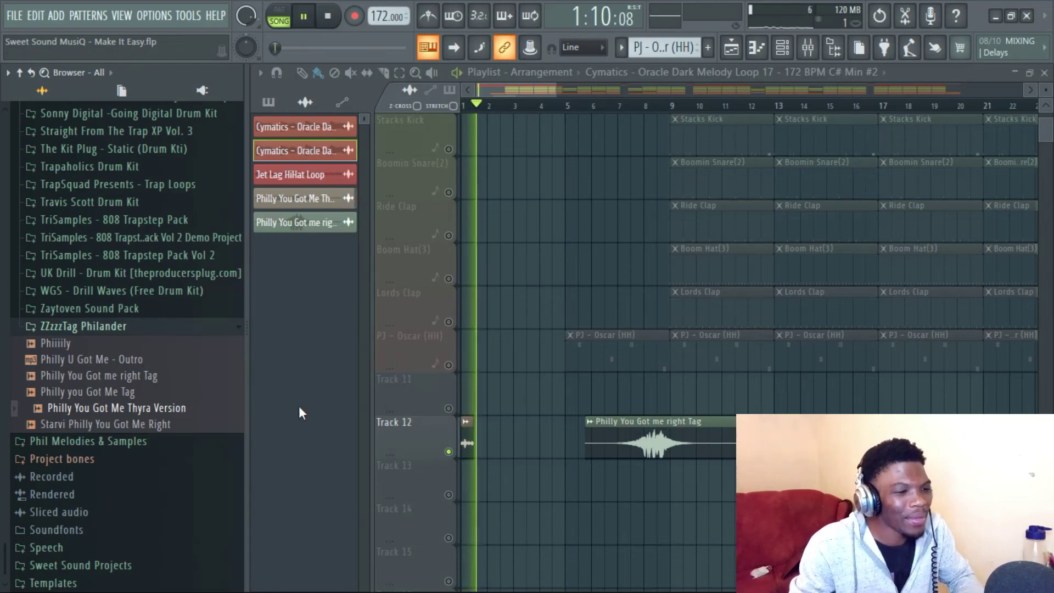
click(599, 106)
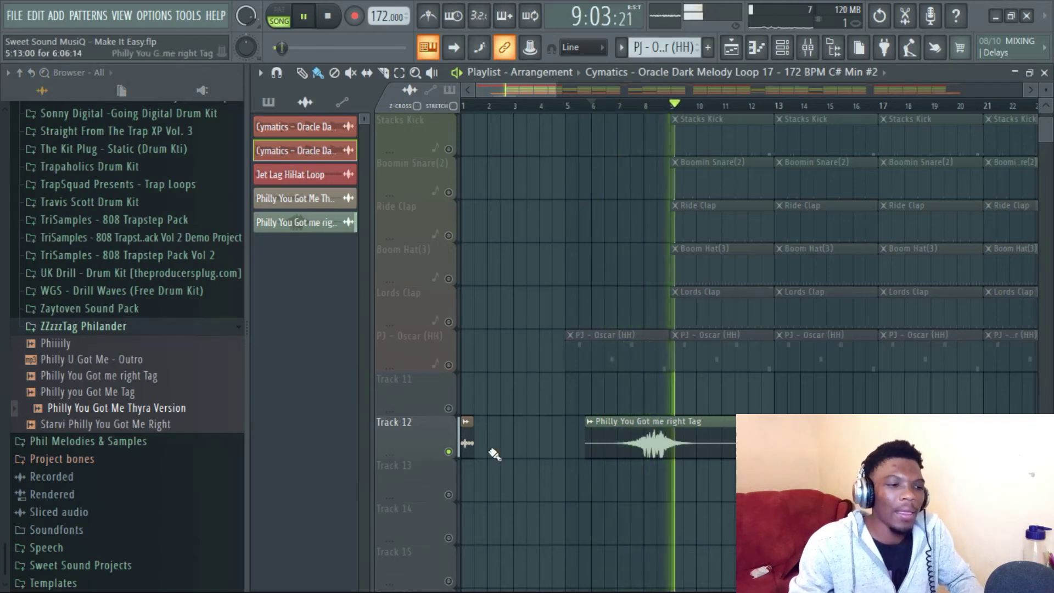
key(space)
right_click(448, 451)
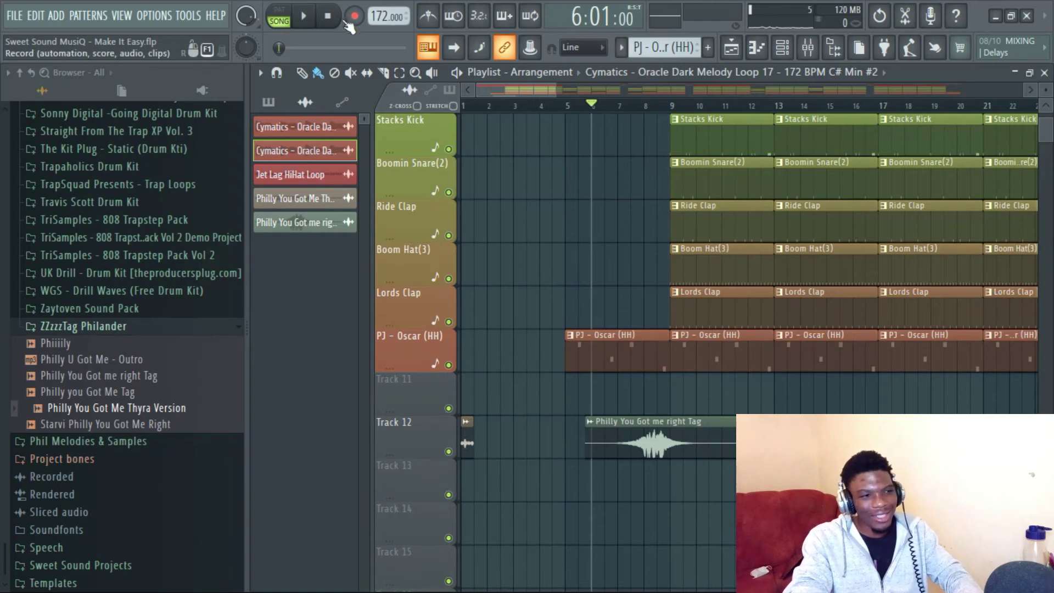
Step: Play the full beat from bar 1 with the browser hidden and the arrangement in view, and stop playback
click(464, 104)
key(space)
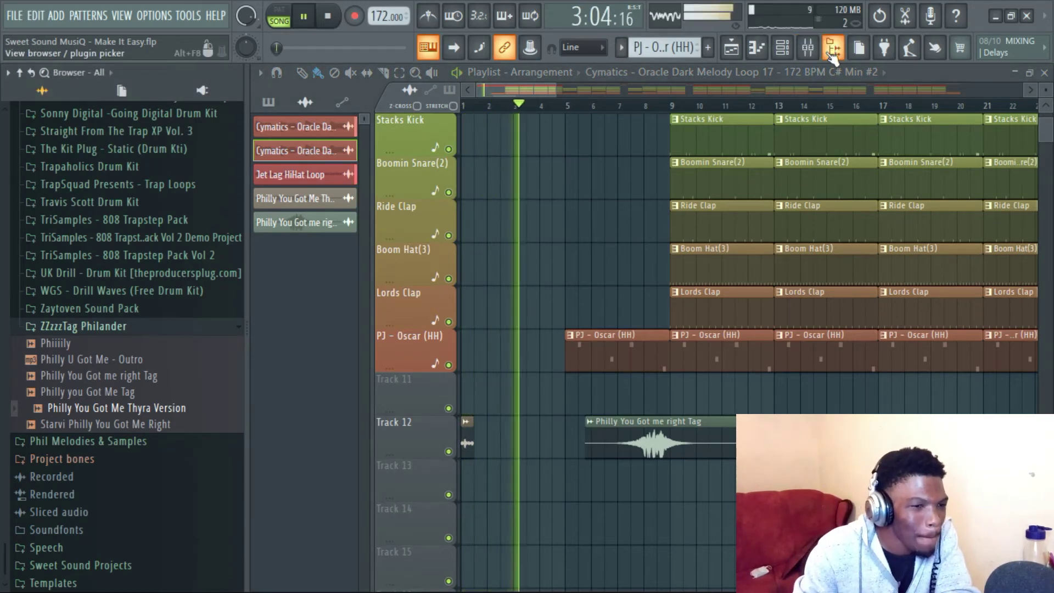
click(833, 50)
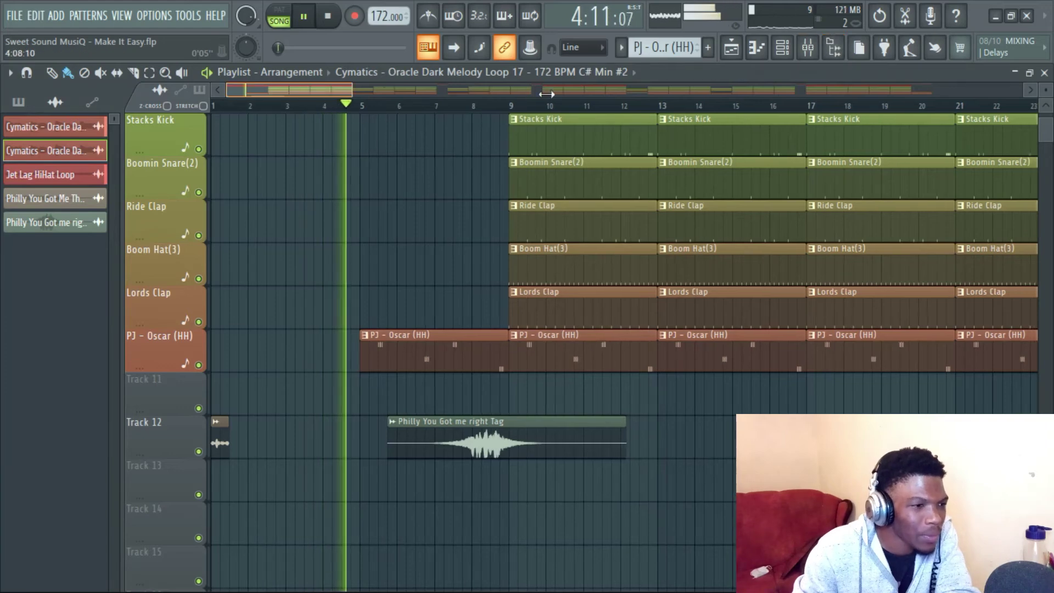
drag(339, 86, 1021, 86)
scroll(170, 256, up, 1)
scroll(170, 255, up, 2)
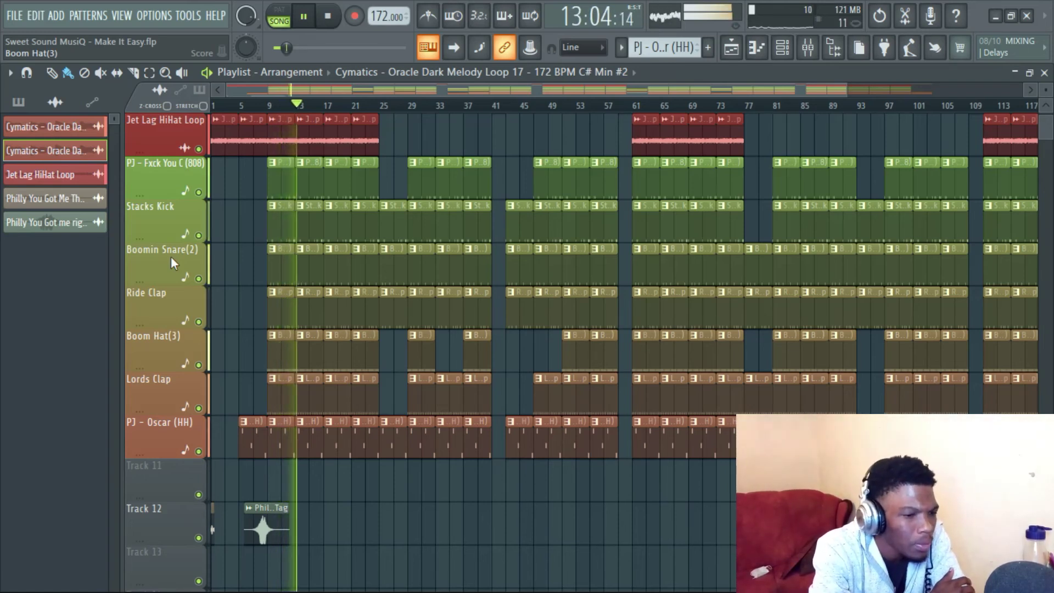
key(space)
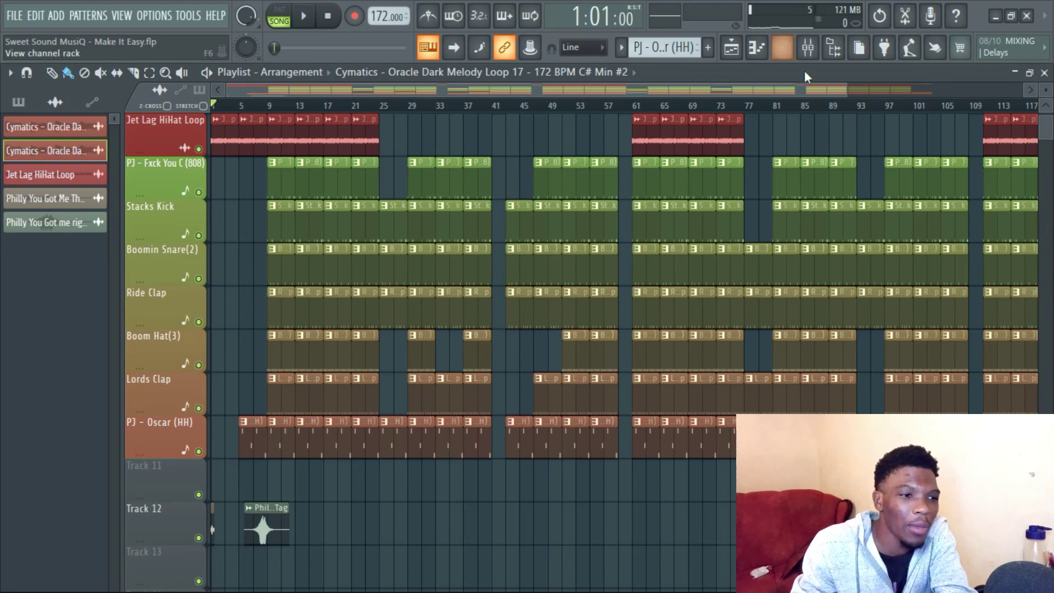
Step: Show the entire song arrangement in the playlist, from bar 1 through the final section and from the melody track down
drag(848, 89, 1021, 89)
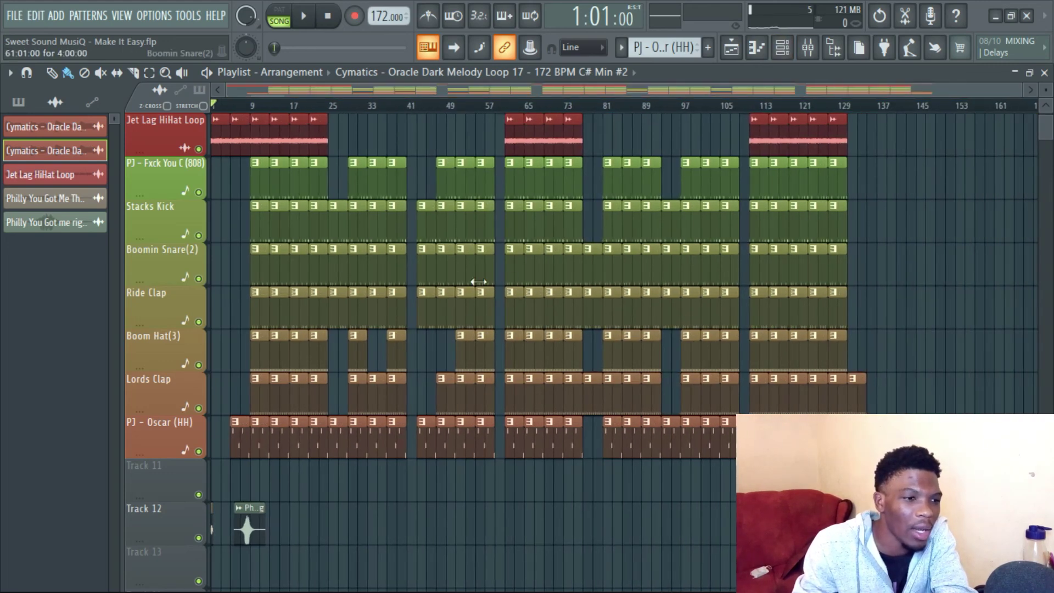
key(ctrl+z)
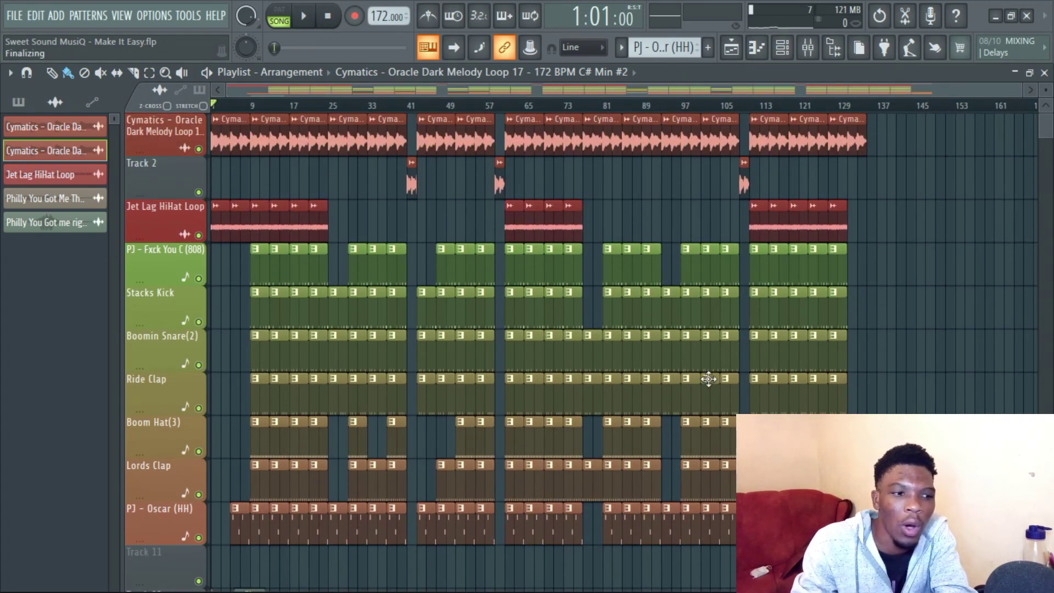